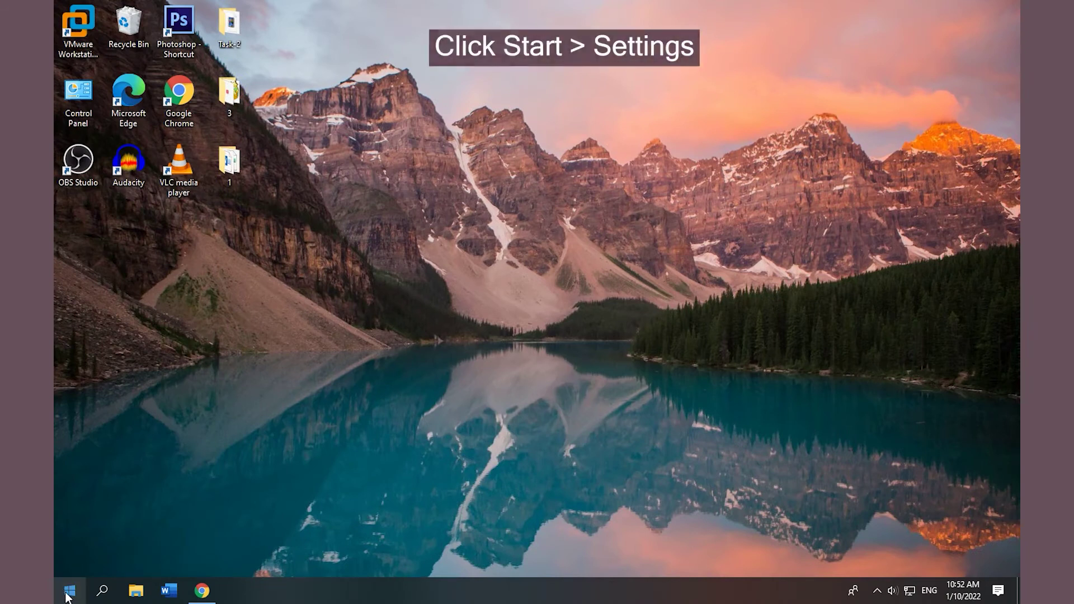
Go to the AutoPlay page under Devices in Windows Settings
{"action": "left_click", "coordinate": [68, 591]}
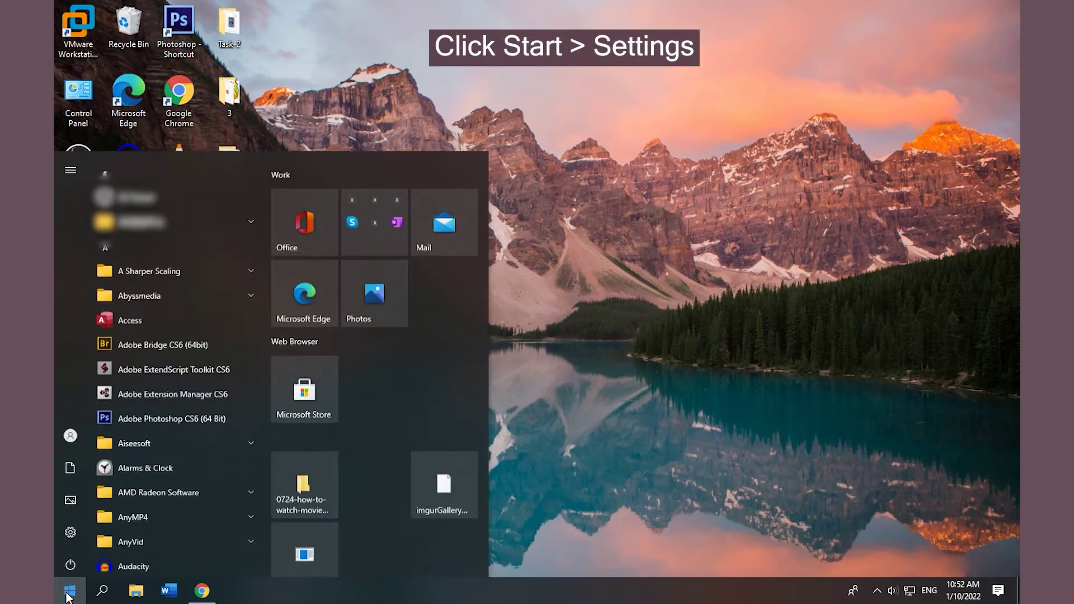
{"action": "left_click", "coordinate": [70, 531]}
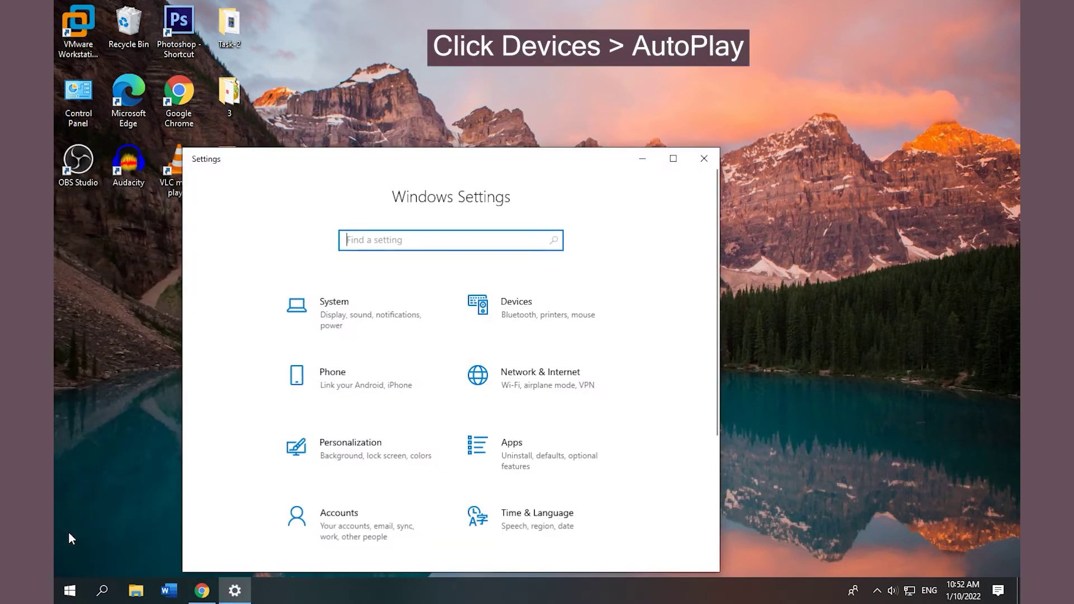
{"action": "left_click", "coordinate": [512, 309]}
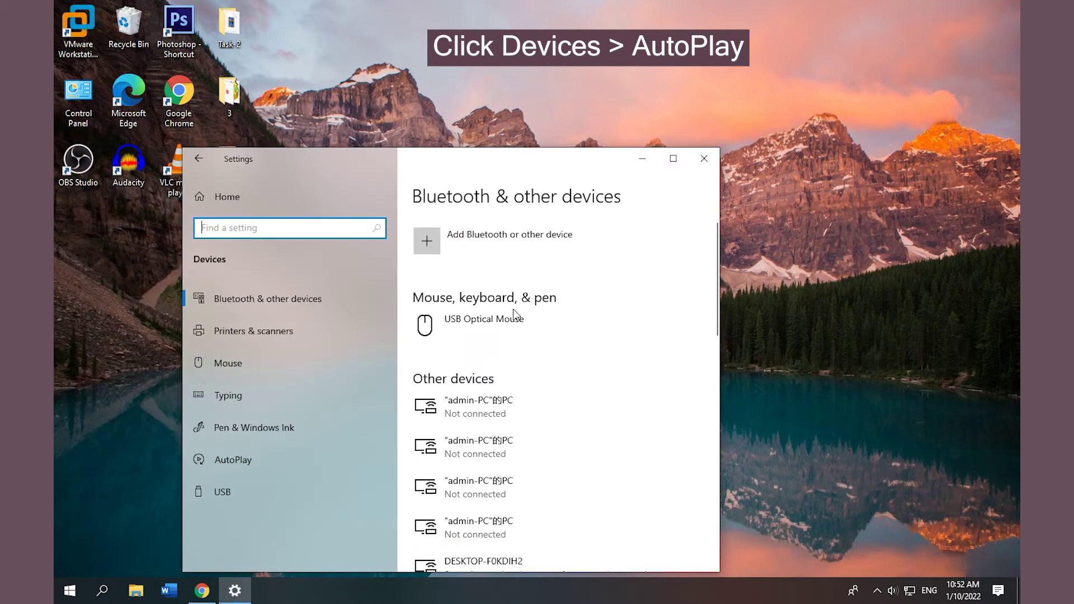
{"action": "left_click", "coordinate": [245, 461]}
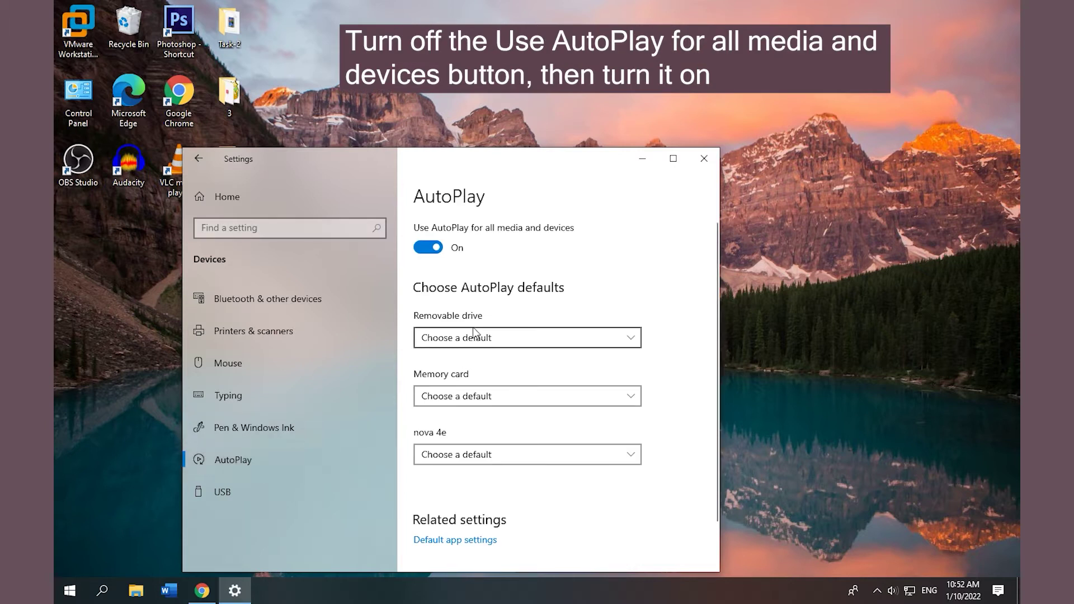
Switch Use AutoPlay for all media and devices off, then back on, and close Settings
{"action": "left_click", "coordinate": [428, 249]}
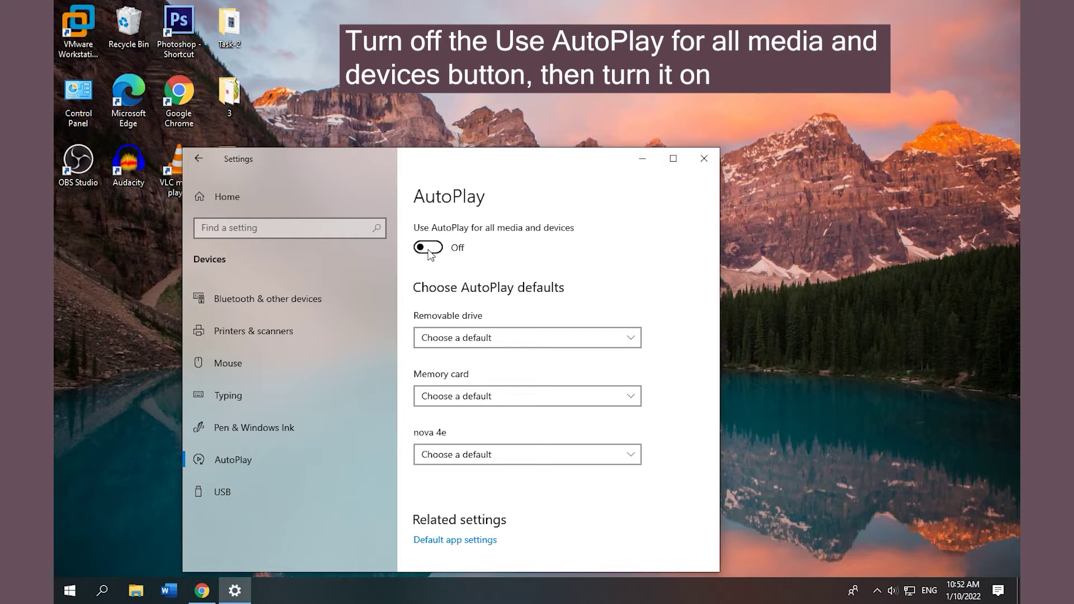
{"action": "left_click", "coordinate": [429, 254]}
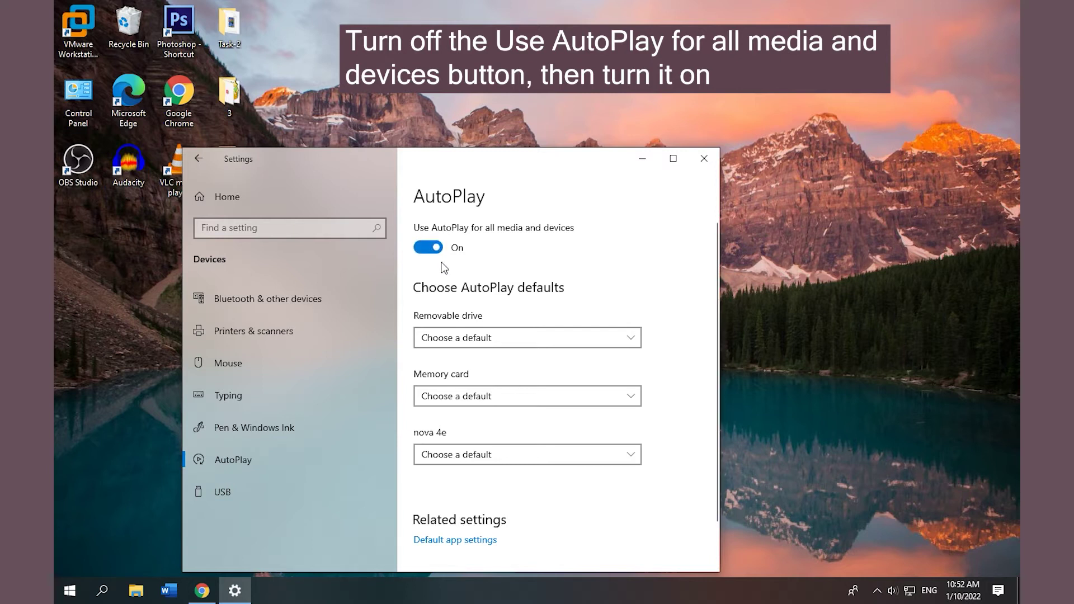
{"action": "left_click", "coordinate": [703, 156]}
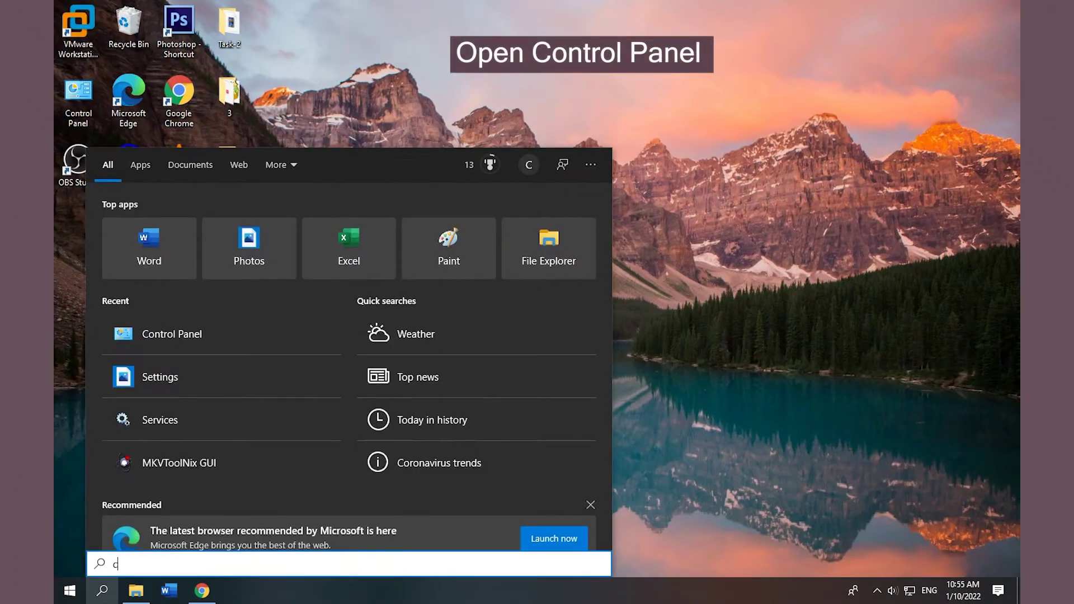
Open Control Panel's AutoPlay page and save it with AutoPlay for all media and devices enabled
{"action": "type", "text": "ontrol"}
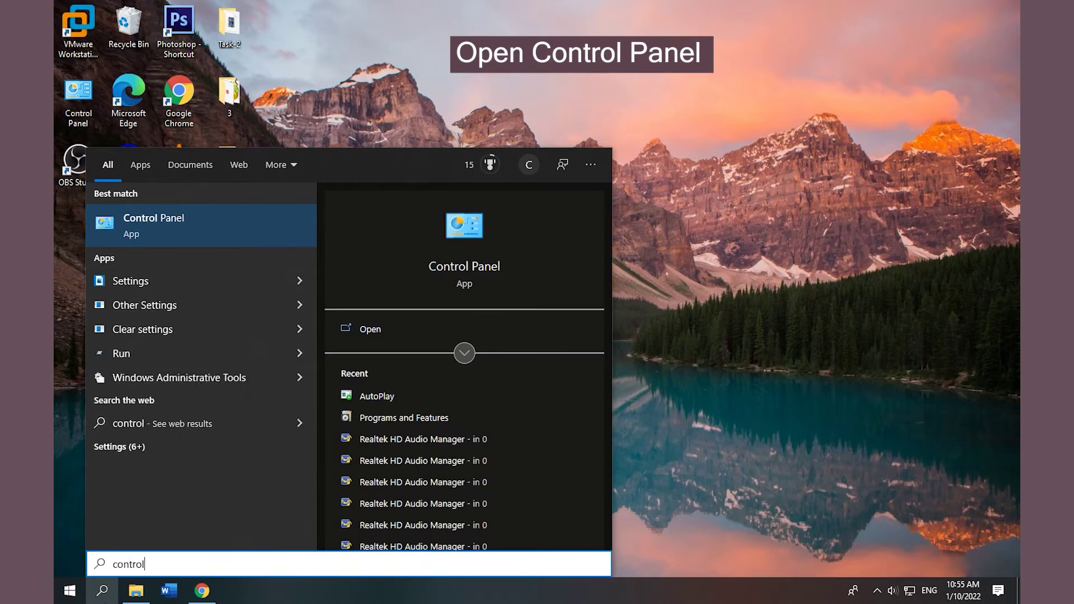
{"action": "left_click", "coordinate": [160, 231]}
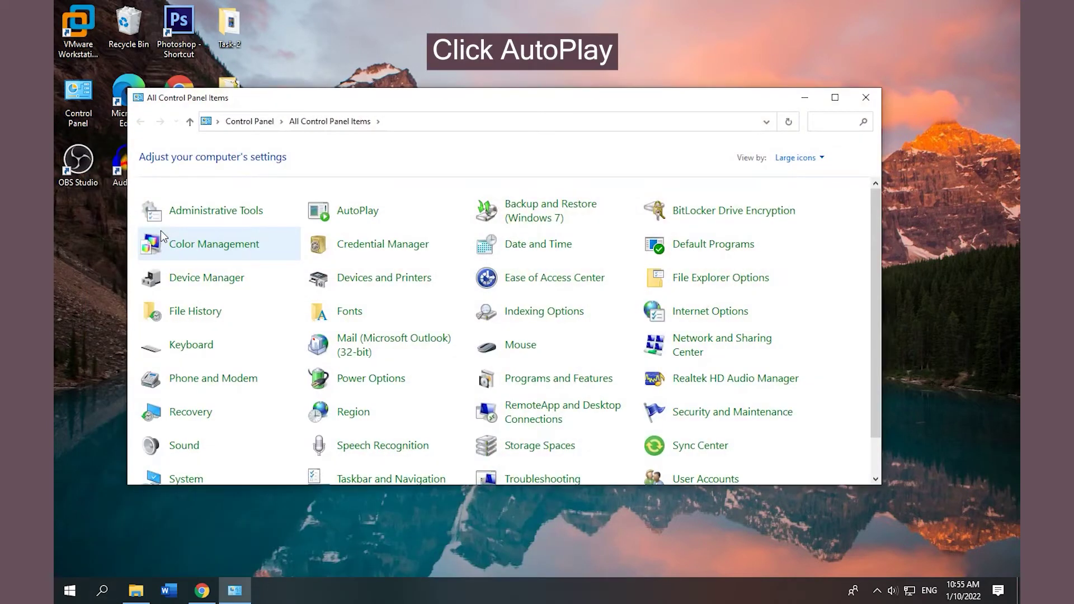
{"action": "left_click", "coordinate": [356, 218]}
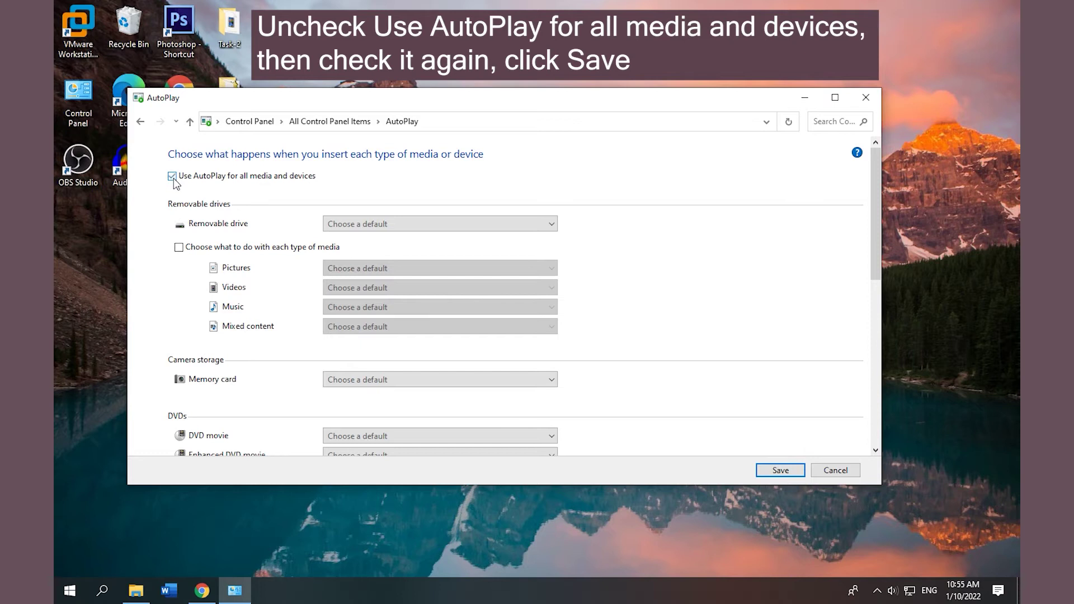
{"action": "left_click", "coordinate": [785, 473]}
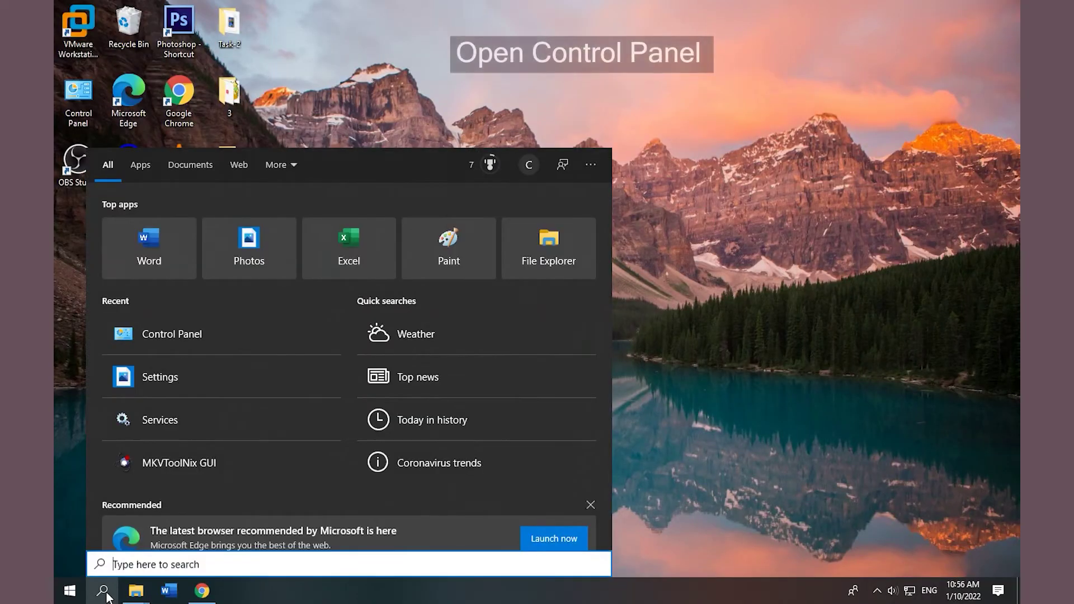
Open Control Panel's AutoPlay page maximized and scroll to its bottom
{"action": "type", "text": "control"}
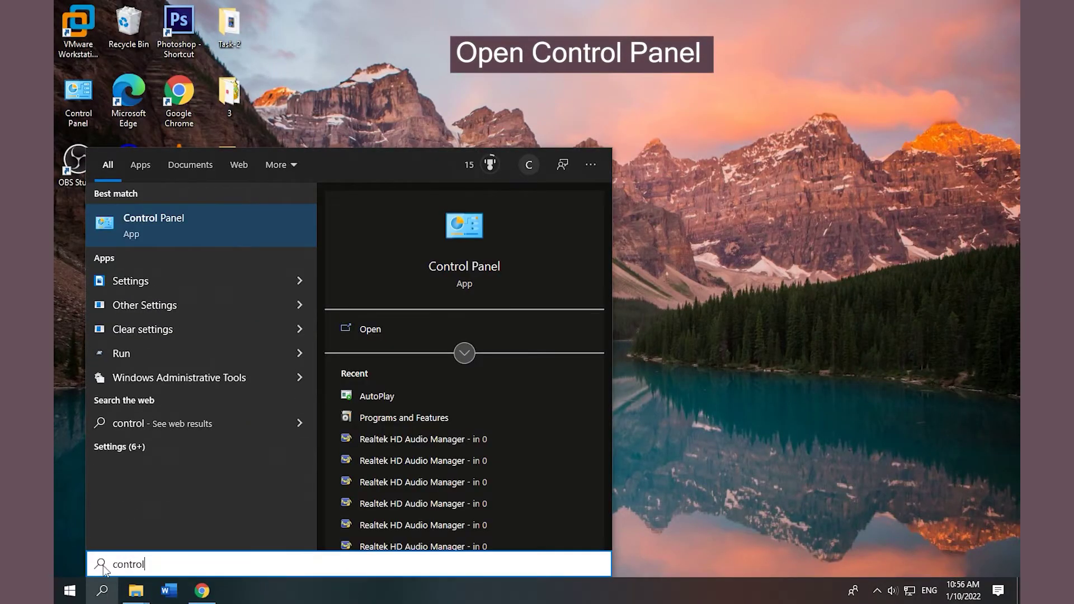
{"action": "left_click", "coordinate": [196, 230]}
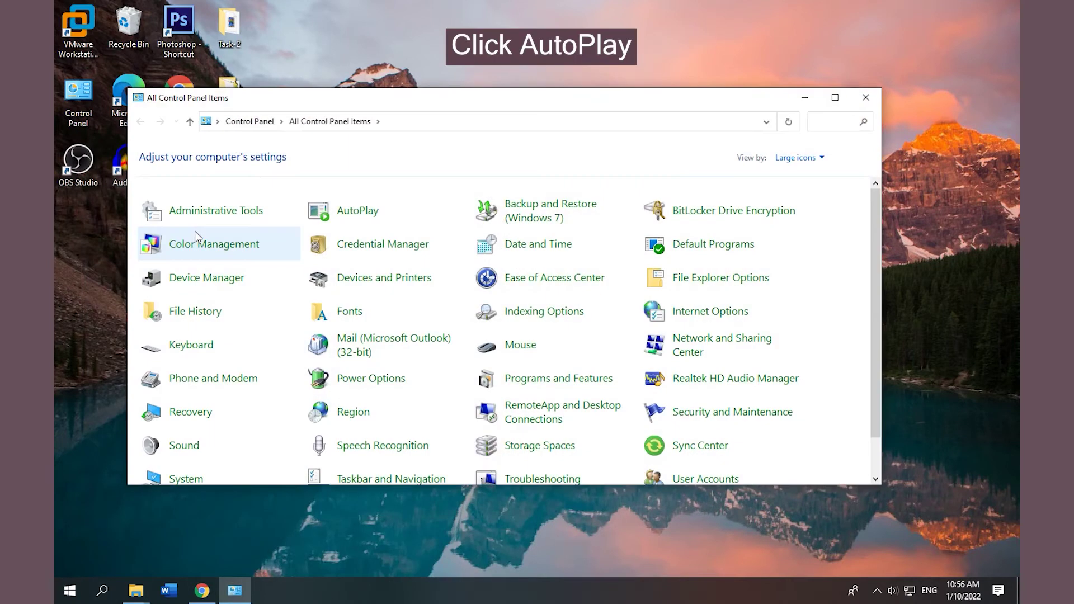
{"action": "left_click", "coordinate": [358, 217]}
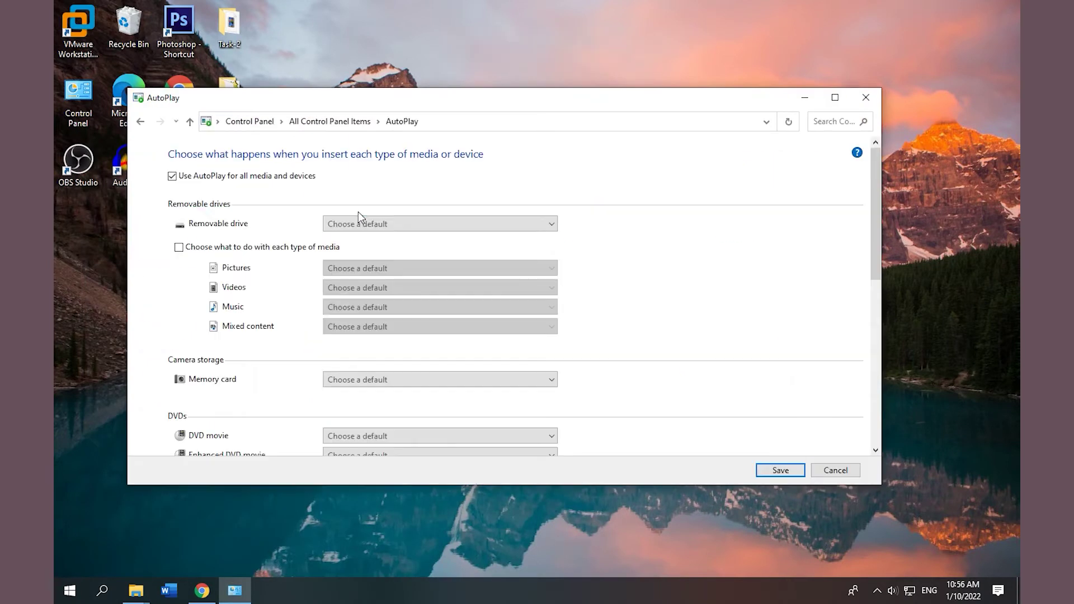
{"action": "left_click", "coordinate": [834, 97]}
{"action": "scroll", "coordinate": [202, 449], "scroll_direction": "down", "scroll_amount": 5}
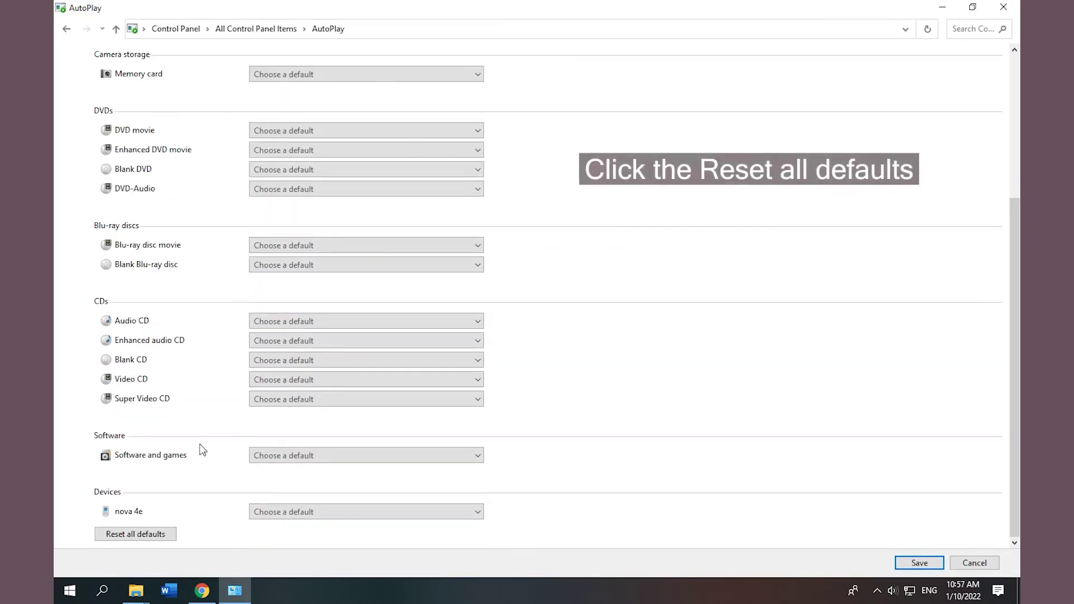
Reset all AutoPlay defaults, save, and close Control Panel
{"action": "left_click", "coordinate": [142, 535]}
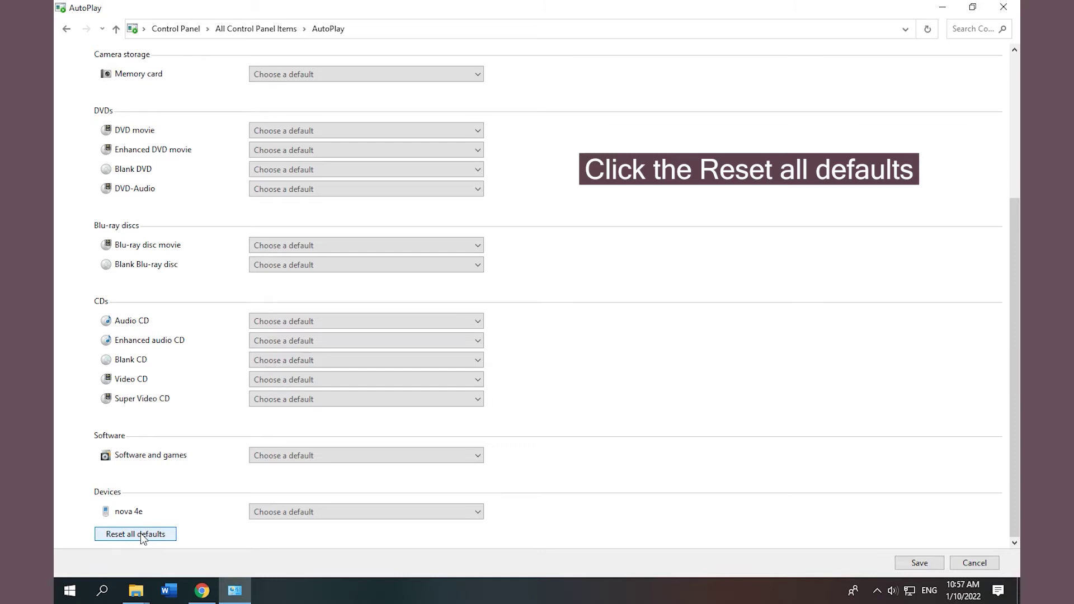
{"action": "left_click", "coordinate": [919, 563]}
{"action": "left_click", "coordinate": [1003, 7]}
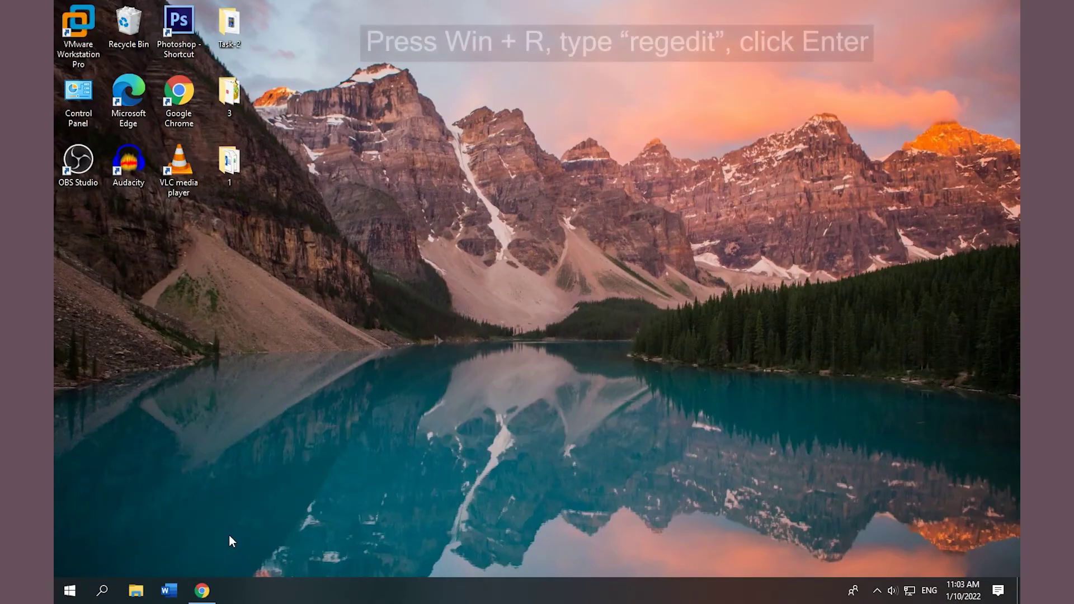
Launch Registry Editor with regedit, maximize it, and expand HKEY_CURRENT_USER\SOFTWARE
{"action": "key", "text": "super+r"}
{"action": "type", "text": "regedit"}
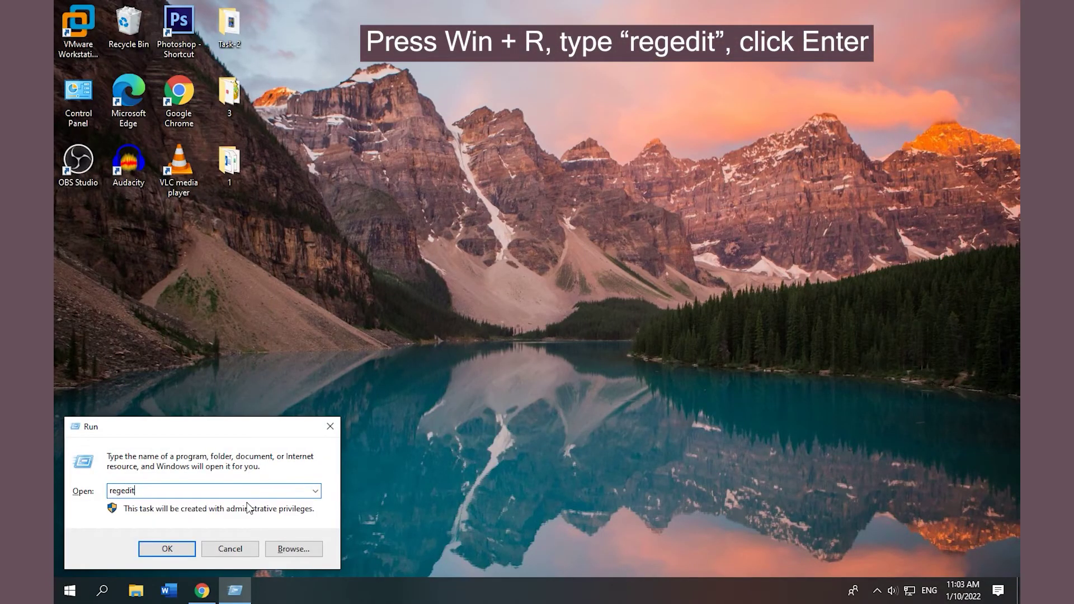
{"action": "key", "text": "Return"}
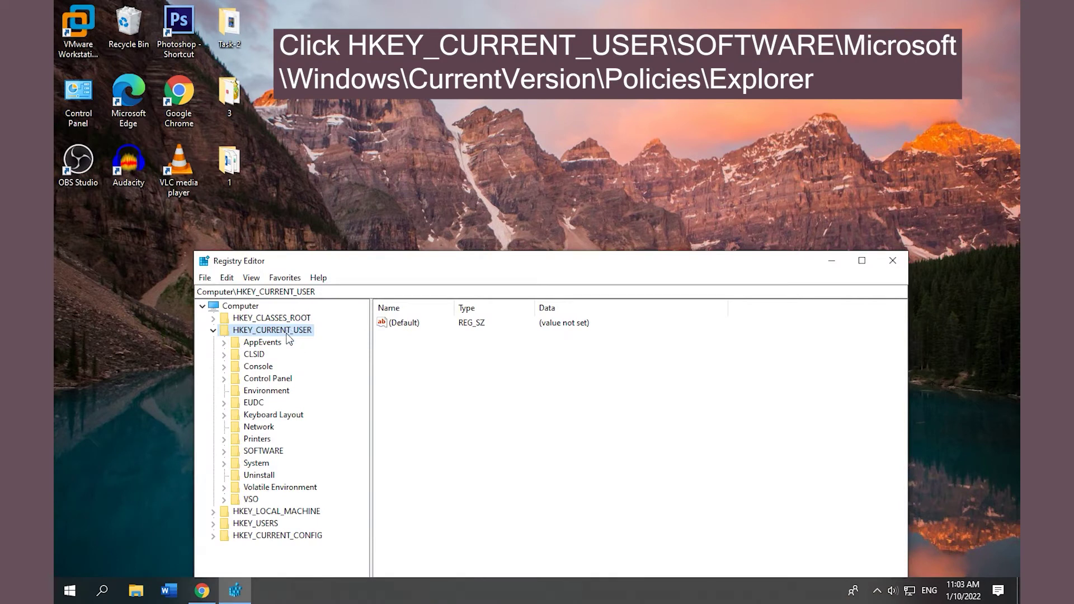
{"action": "double_click", "coordinate": [264, 450]}
{"action": "scroll", "coordinate": [280, 448], "scroll_direction": "down", "scroll_amount": 5}
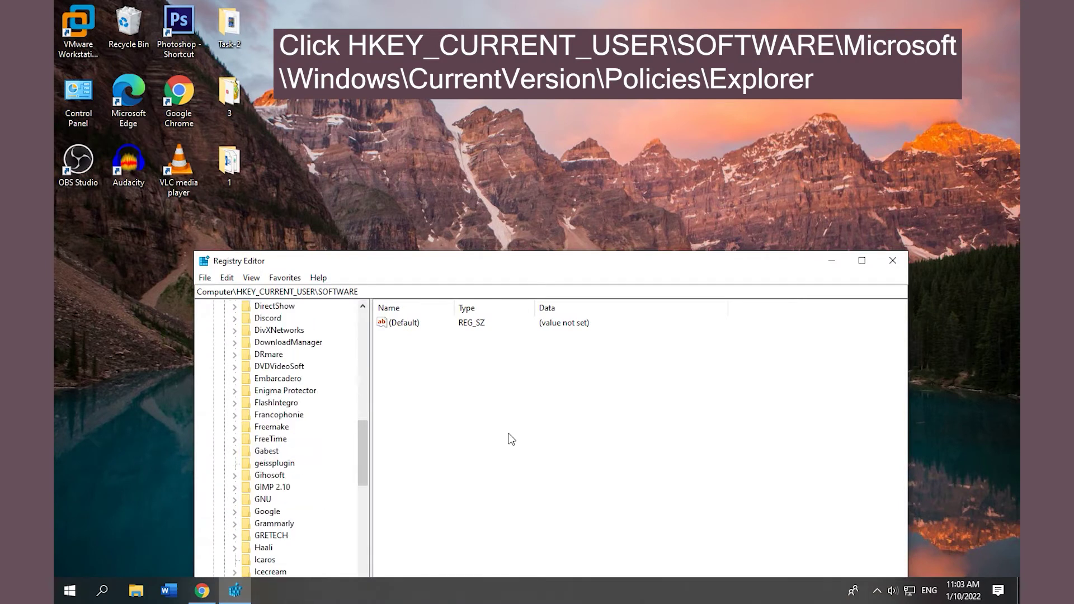
{"action": "left_click", "coordinate": [855, 264]}
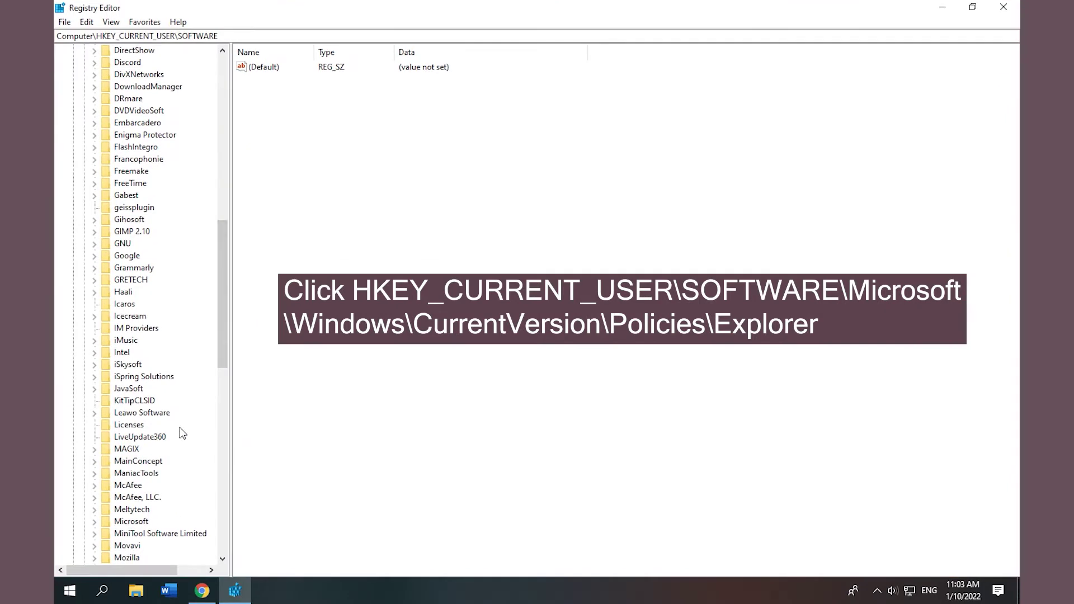
{"action": "scroll", "coordinate": [165, 531], "scroll_direction": "down", "scroll_amount": 1}
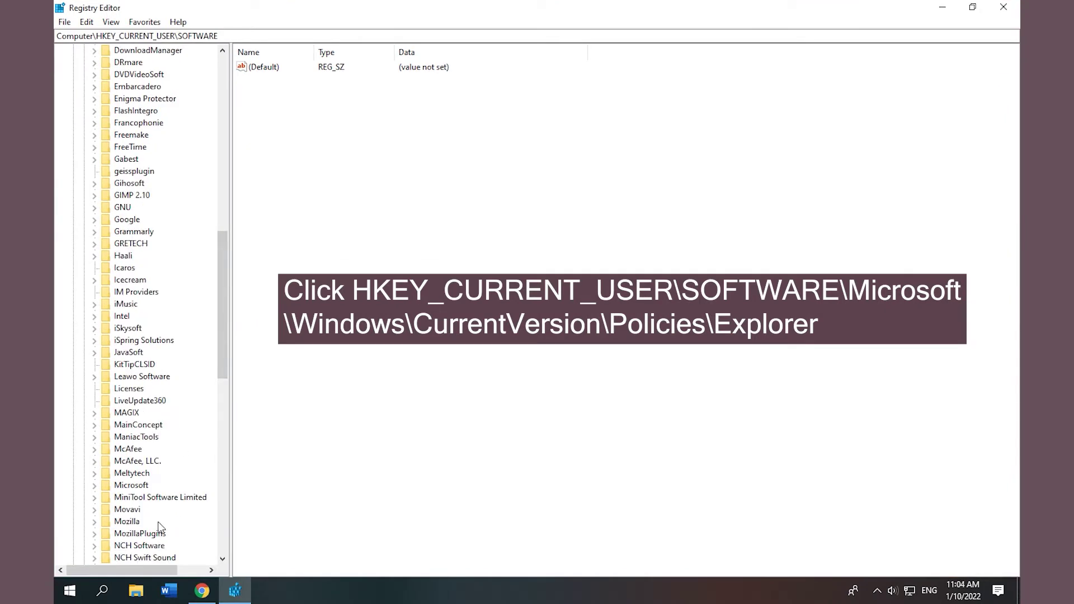
Navigate to Microsoft\Windows\CurrentVersion\Policies\Explorer, showing NoDriveTypeAutoRun at 255
{"action": "double_click", "coordinate": [140, 486]}
{"action": "scroll", "coordinate": [140, 491], "scroll_direction": "down", "scroll_amount": 11}
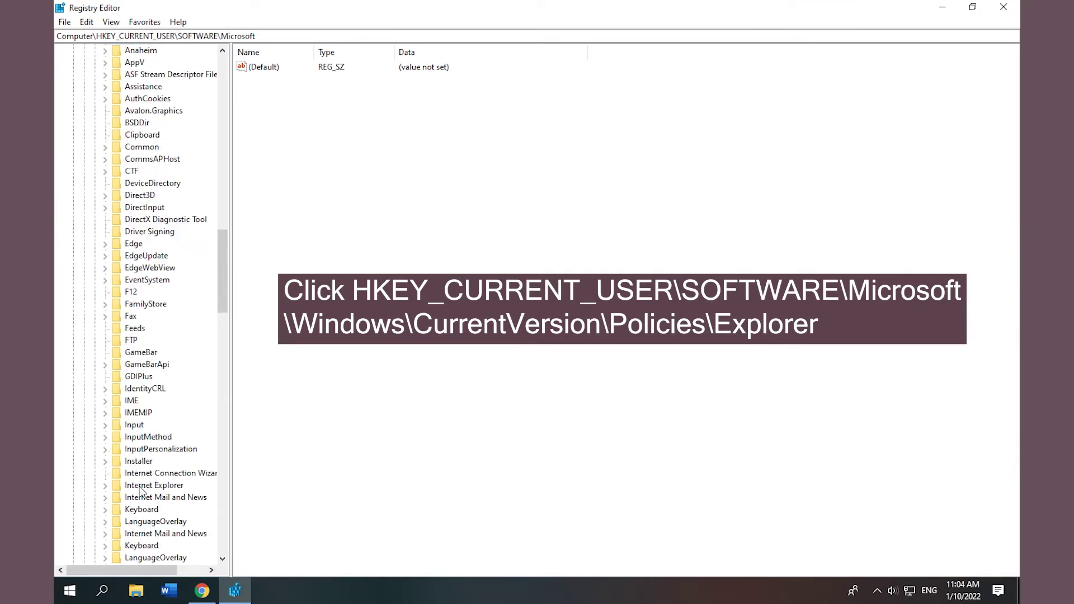
{"action": "scroll", "coordinate": [140, 491], "scroll_direction": "down", "scroll_amount": 10}
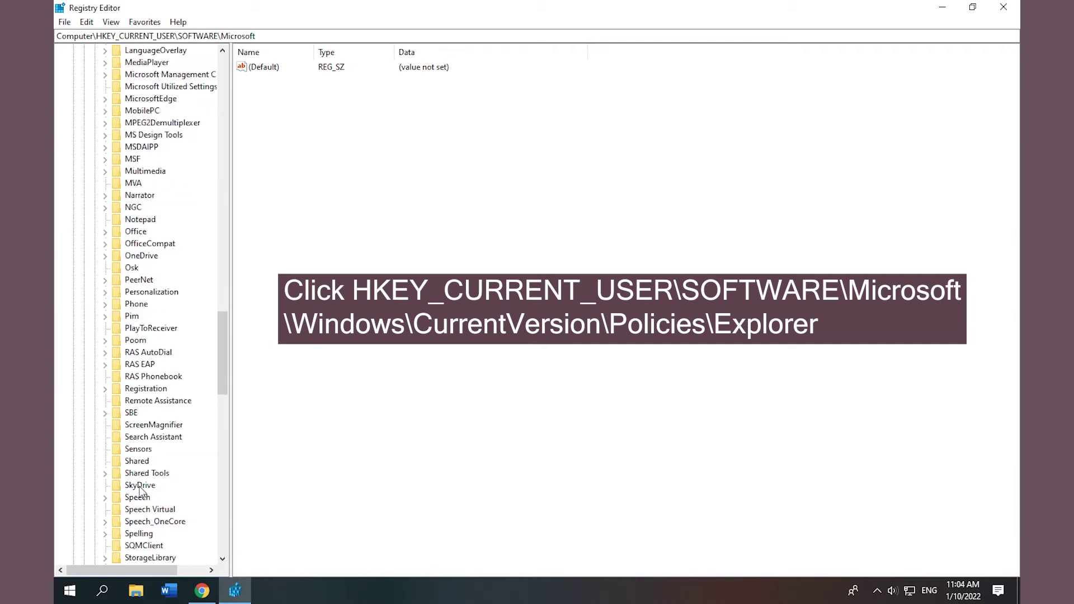
{"action": "left_click", "coordinate": [144, 536]}
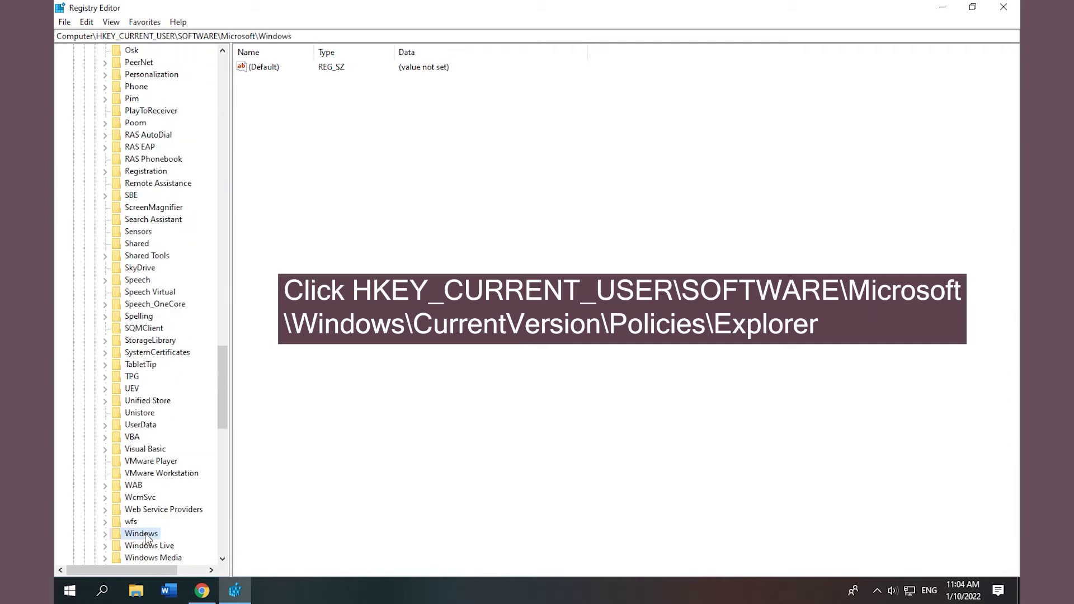
{"action": "scroll", "coordinate": [146, 536], "scroll_direction": "down", "scroll_amount": 1}
{"action": "double_click", "coordinate": [146, 498]}
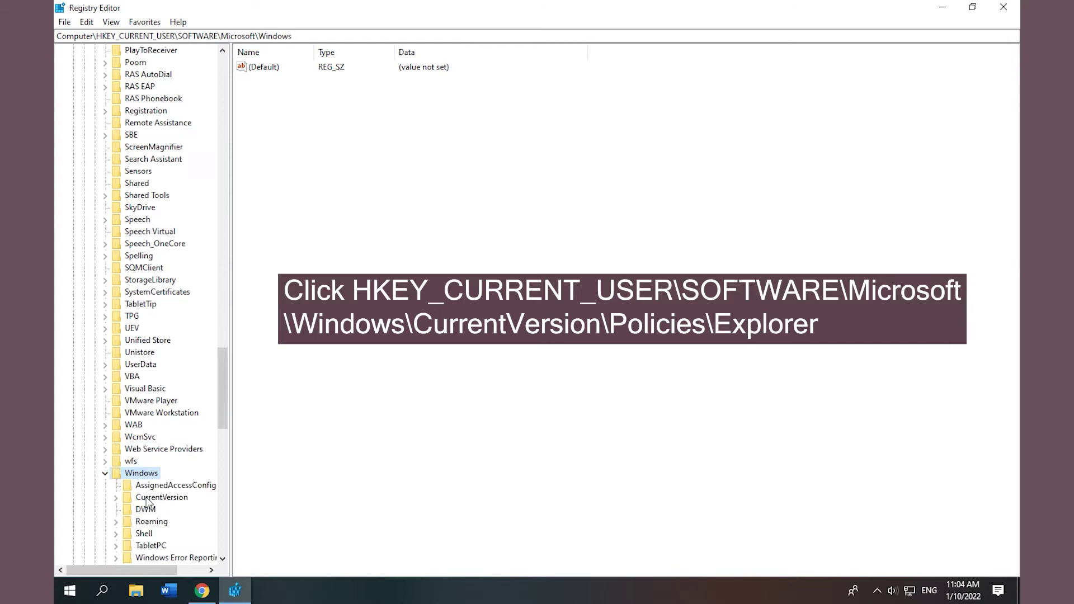
{"action": "scroll", "coordinate": [147, 501], "scroll_direction": "down", "scroll_amount": 2}
{"action": "double_click", "coordinate": [161, 426]}
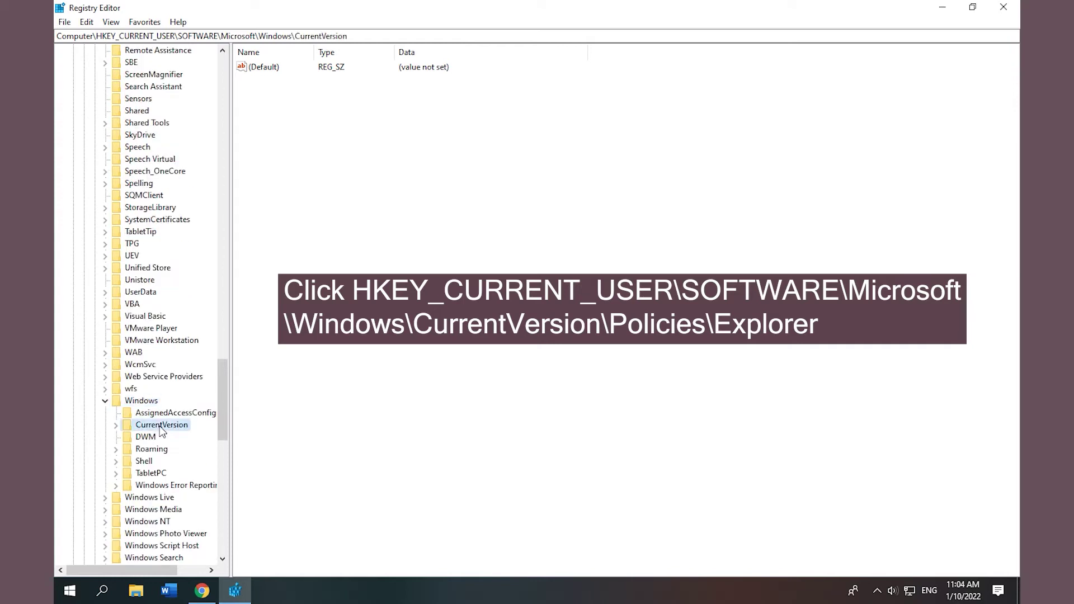
{"action": "scroll", "coordinate": [161, 429], "scroll_direction": "down", "scroll_amount": 2}
{"action": "scroll", "coordinate": [160, 430], "scroll_direction": "down", "scroll_amount": 4}
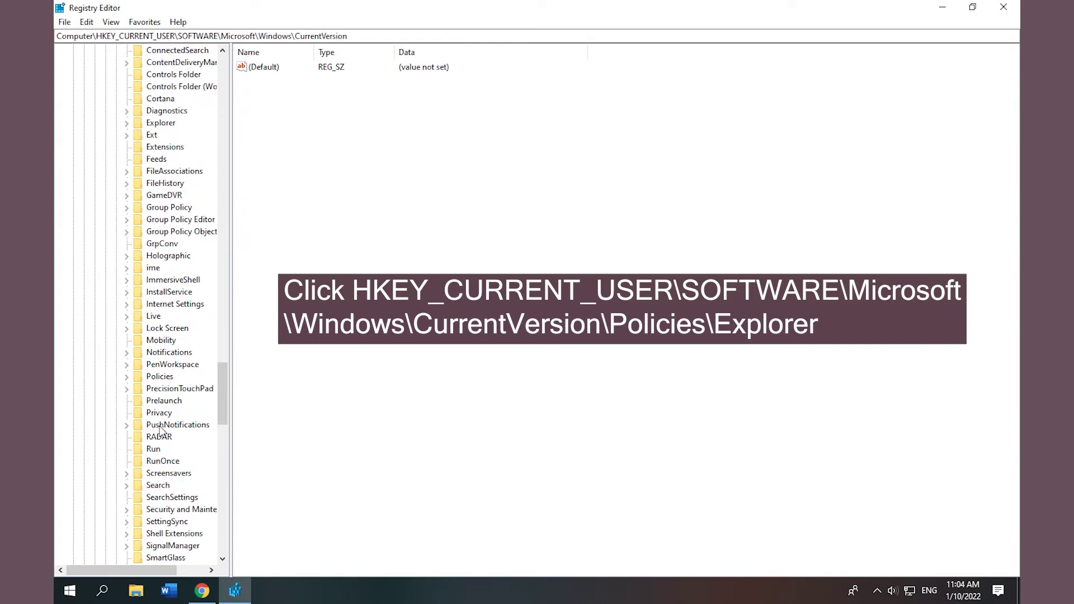
{"action": "double_click", "coordinate": [159, 378]}
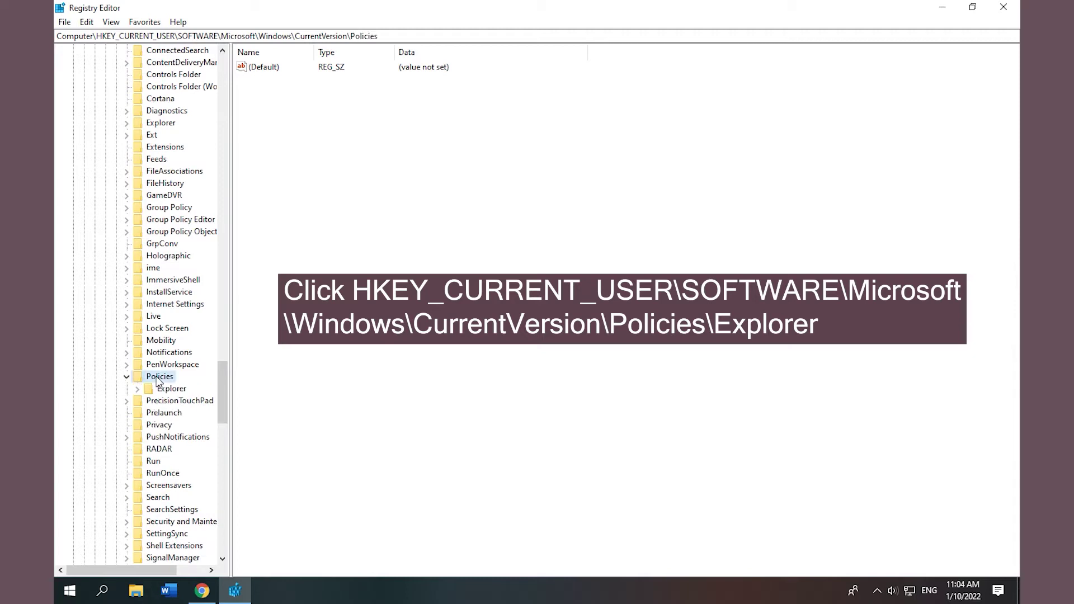
{"action": "double_click", "coordinate": [174, 389]}
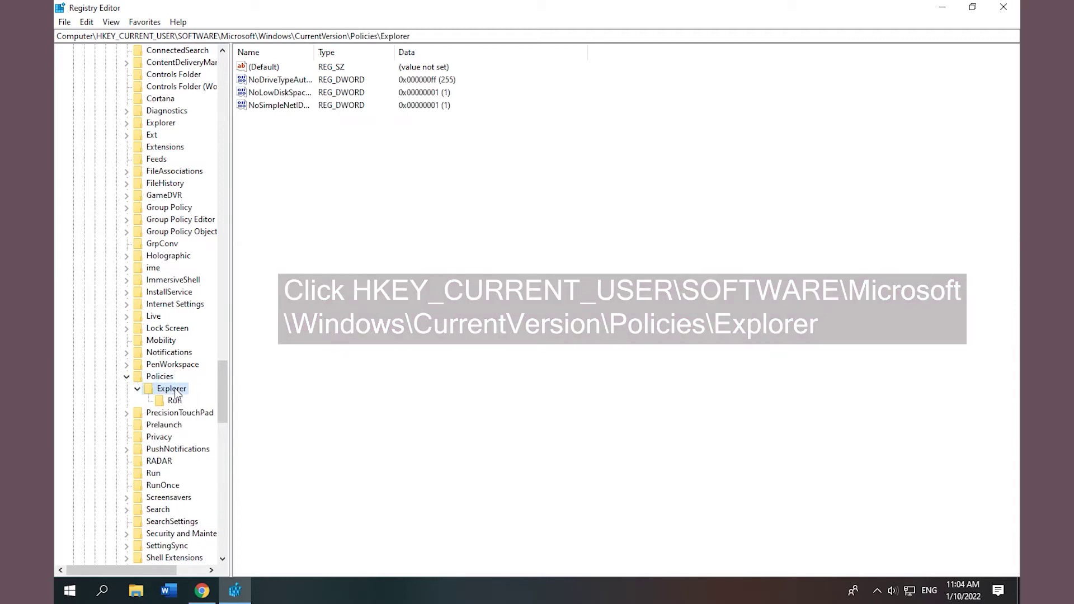
Set the current user's NoDriveTypeAutoRun to hexadecimal 91, then expand HKEY_LOCAL_MACHINE
{"action": "double_click", "coordinate": [285, 81]}
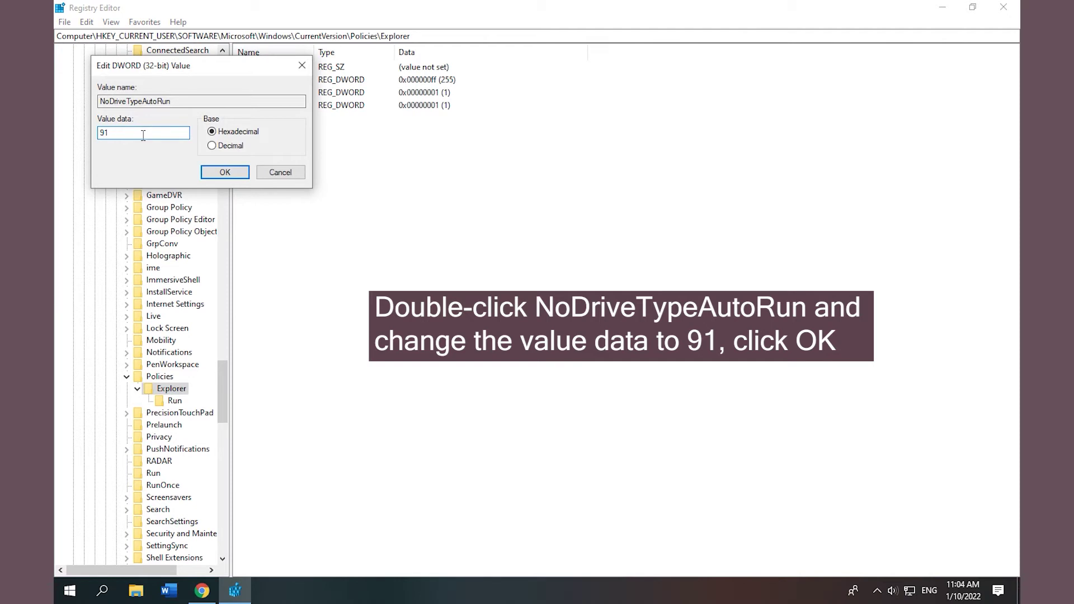
{"action": "left_click", "coordinate": [225, 172]}
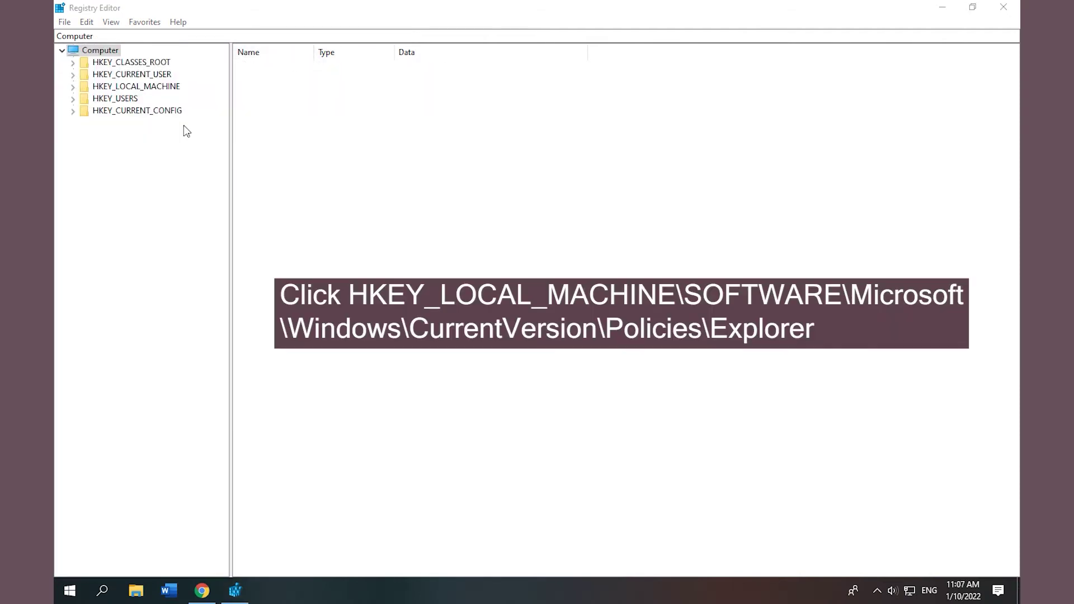
{"action": "double_click", "coordinate": [135, 87]}
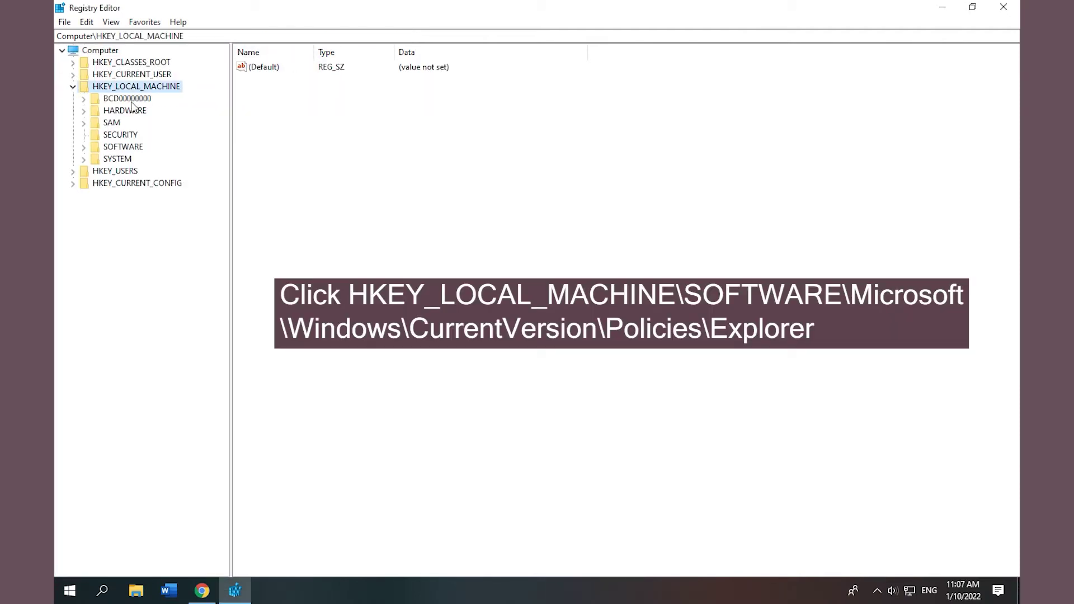
Navigate to HKEY_LOCAL_MACHINE\SOFTWARE\Microsoft\Windows\CurrentVersion\Policies\Explorer and select NoDriveTypeAutoRun (dd)
{"action": "double_click", "coordinate": [127, 148]}
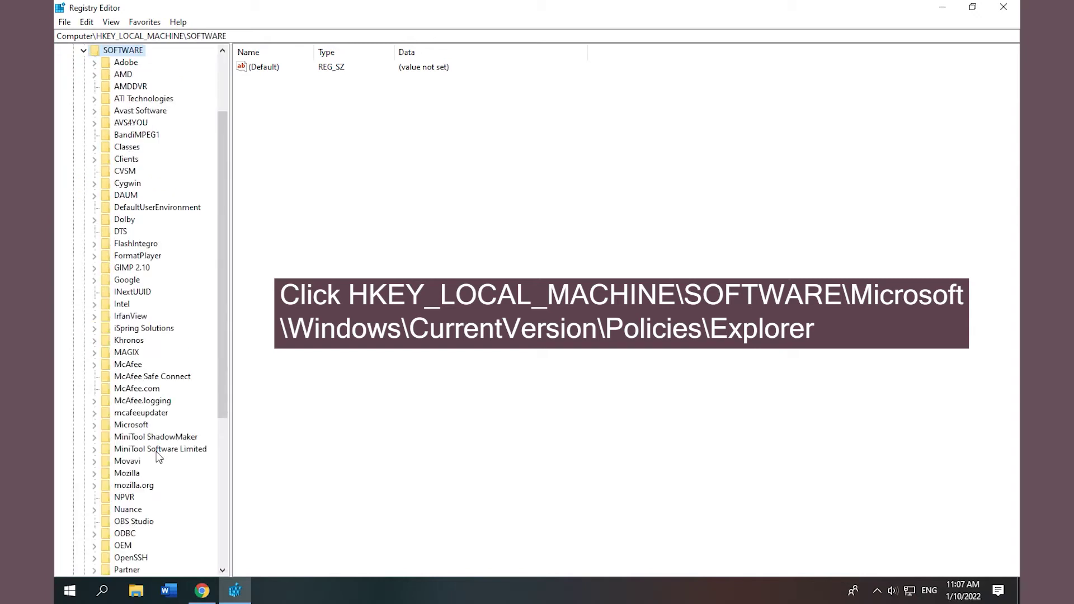
{"action": "double_click", "coordinate": [132, 425]}
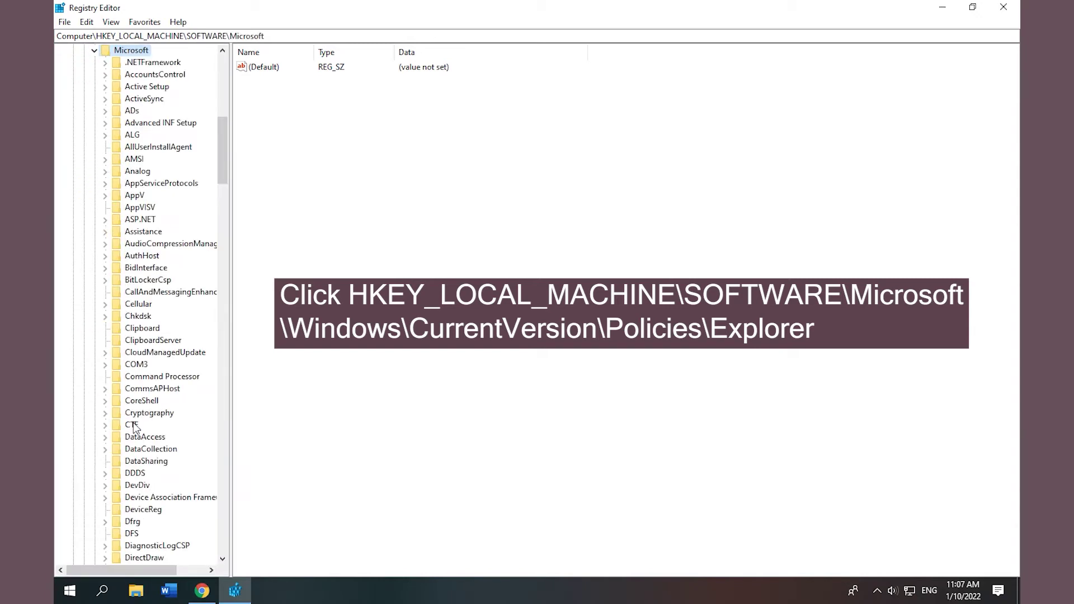
{"action": "scroll", "coordinate": [134, 428], "scroll_direction": "down", "scroll_amount": 20}
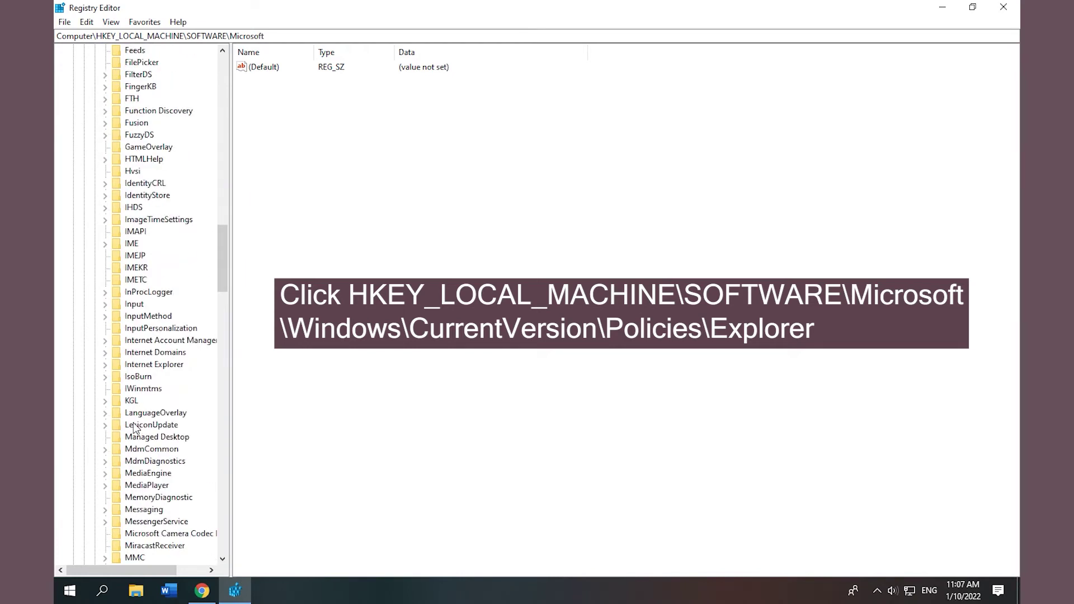
{"action": "scroll", "coordinate": [134, 428], "scroll_direction": "down", "scroll_amount": 20}
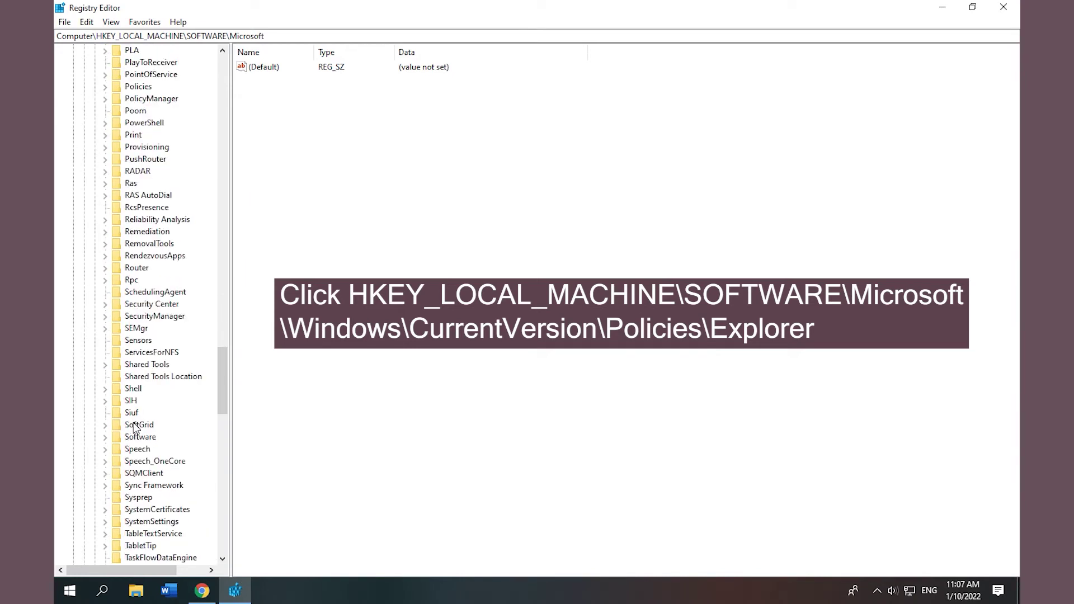
{"action": "scroll", "coordinate": [135, 428], "scroll_direction": "down", "scroll_amount": 11}
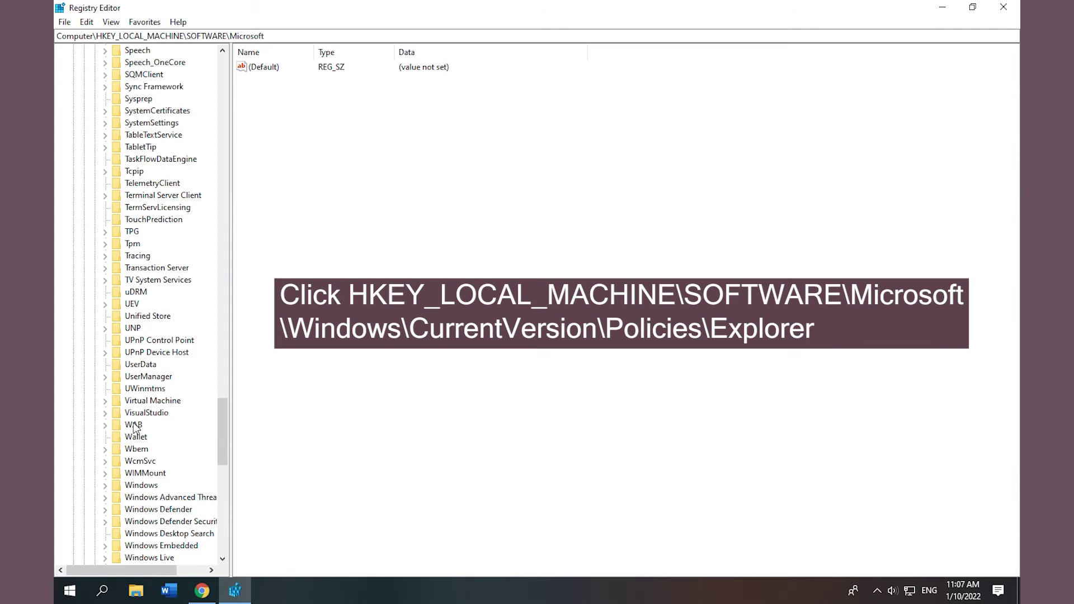
{"action": "double_click", "coordinate": [145, 486]}
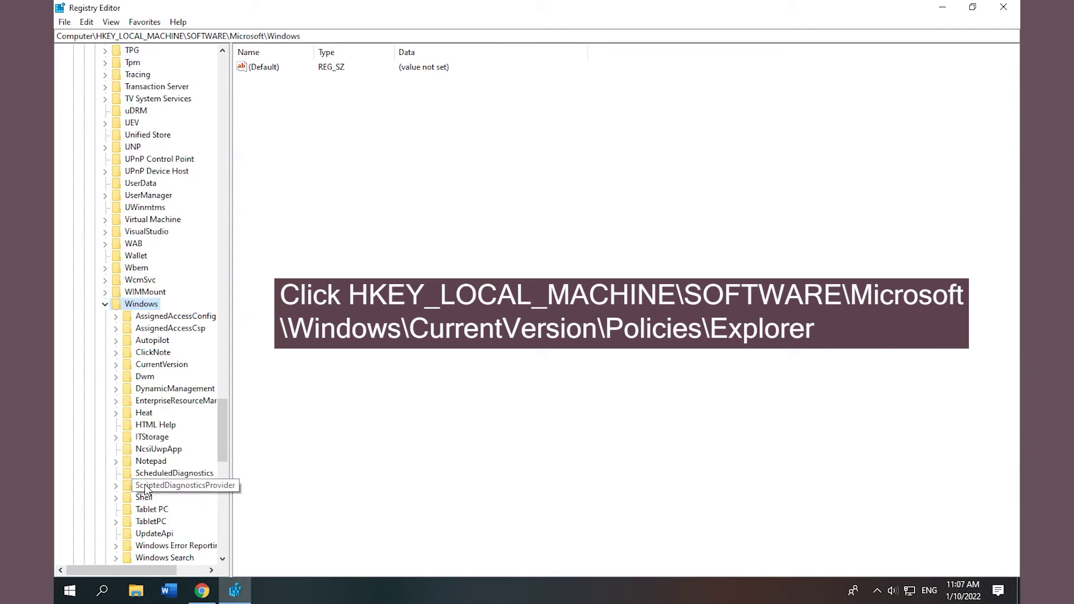
{"action": "double_click", "coordinate": [165, 368]}
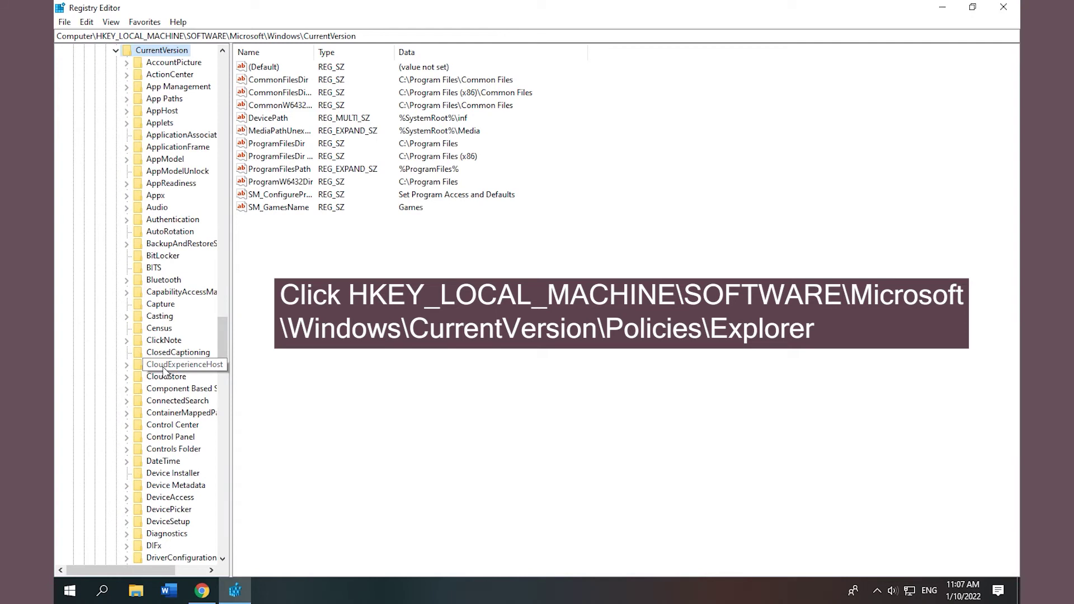
{"action": "scroll", "coordinate": [163, 369], "scroll_direction": "down", "scroll_amount": 20}
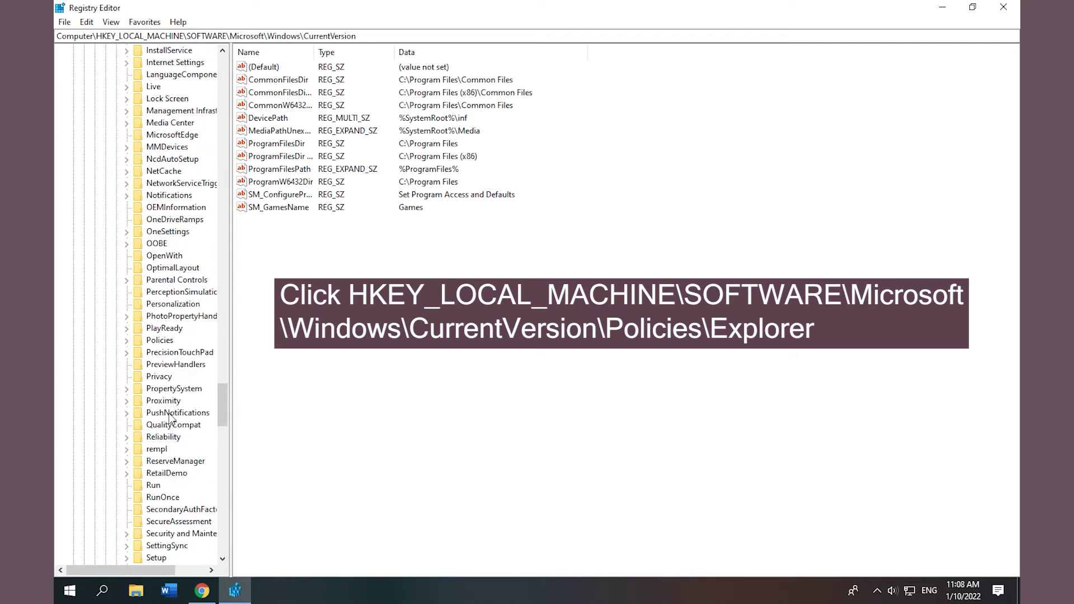
{"action": "double_click", "coordinate": [164, 341]}
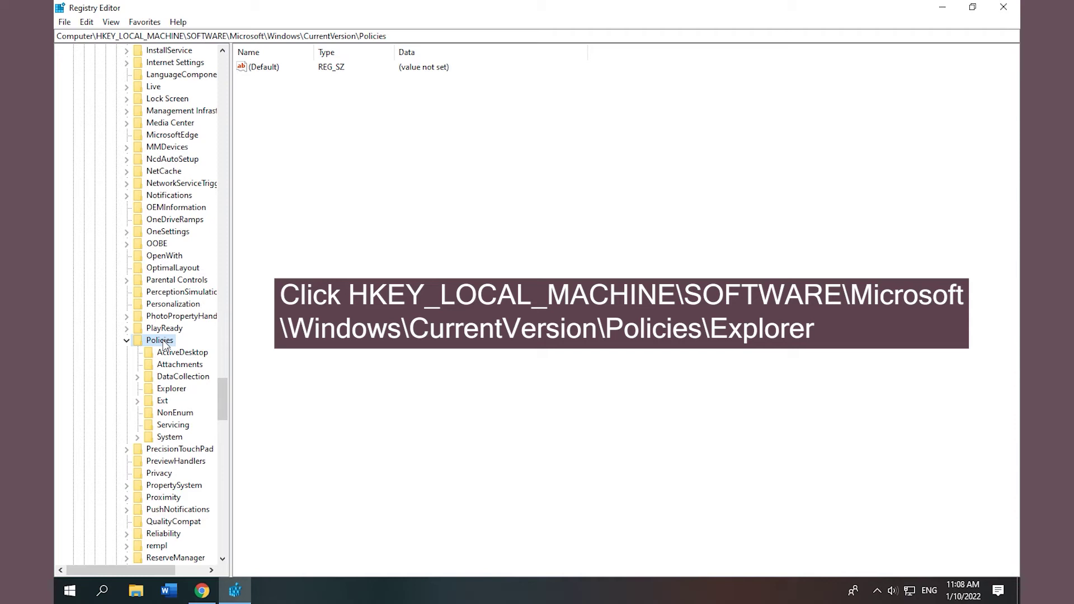
{"action": "left_click", "coordinate": [171, 390]}
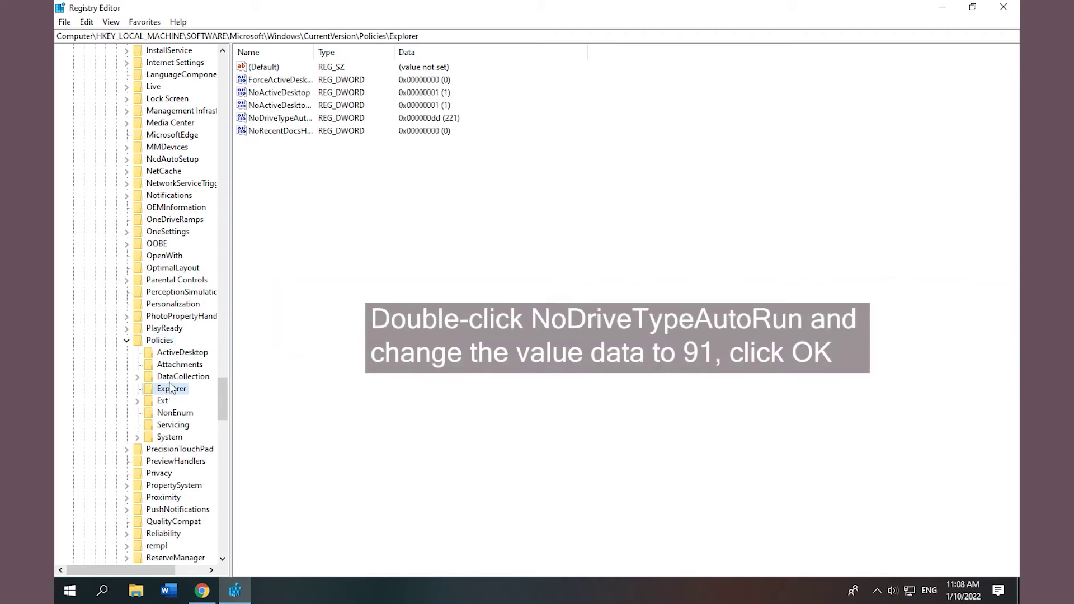
{"action": "left_click", "coordinate": [273, 118]}
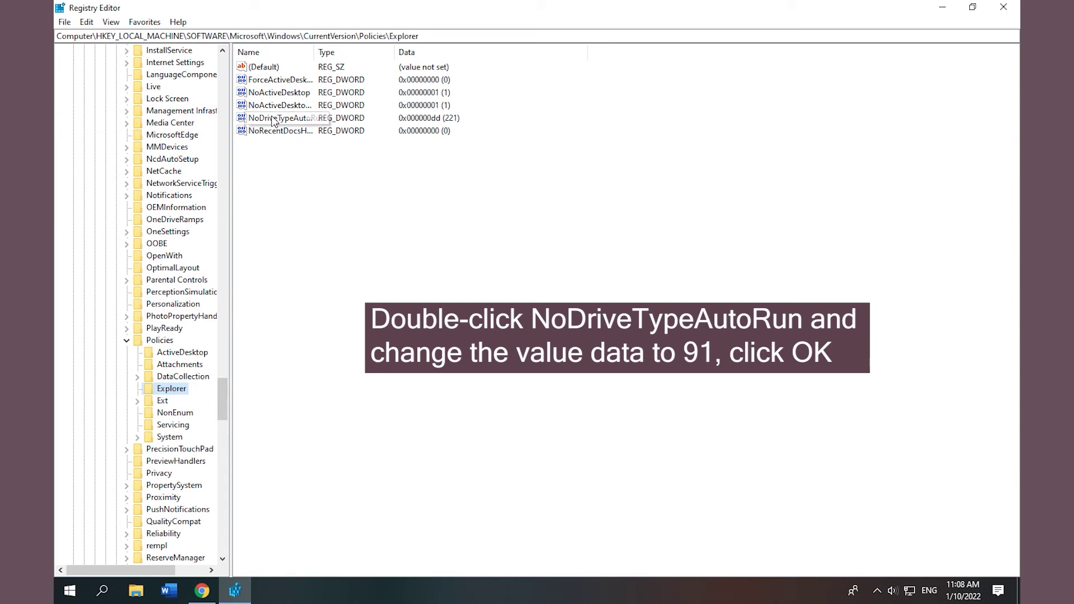
Replace the machine-wide NoDriveTypeAutoRun value dd with 91 and confirm
{"action": "double_click", "coordinate": [272, 118]}
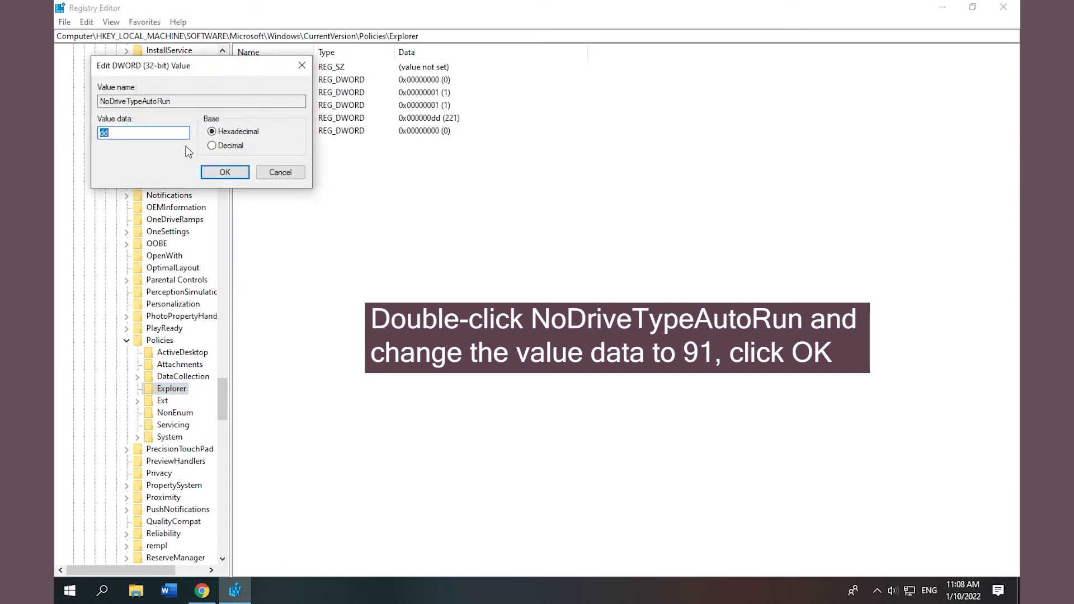
{"action": "type", "text": "91"}
{"action": "left_click", "coordinate": [225, 171]}
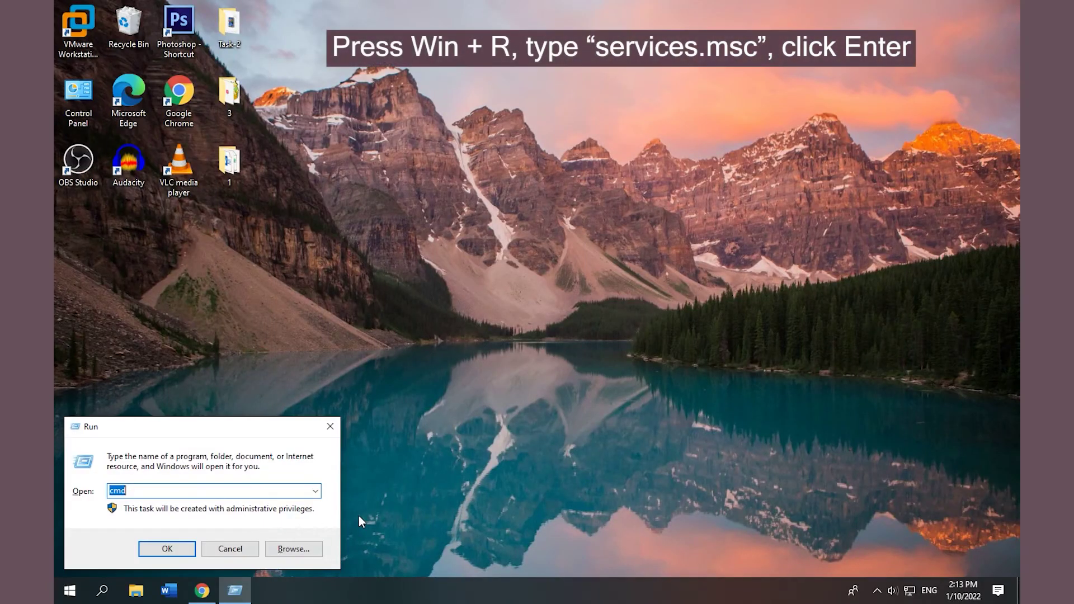
Launch services.msc and scroll the list to Shell Hardware Detection
{"action": "type", "text": "services"}
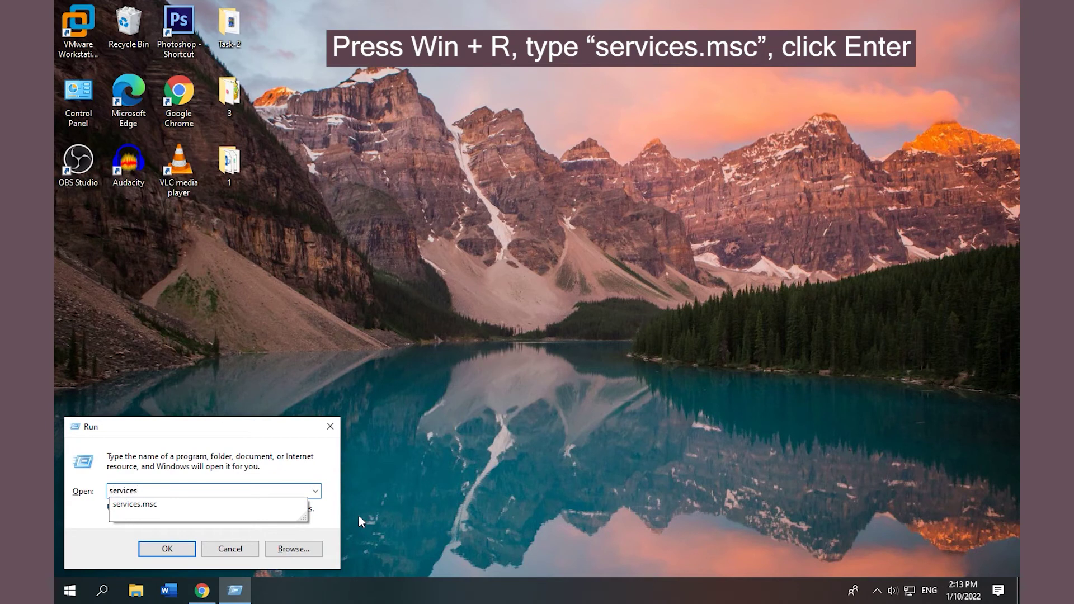
{"action": "type", "text": ".msc"}
{"action": "key", "text": "Return"}
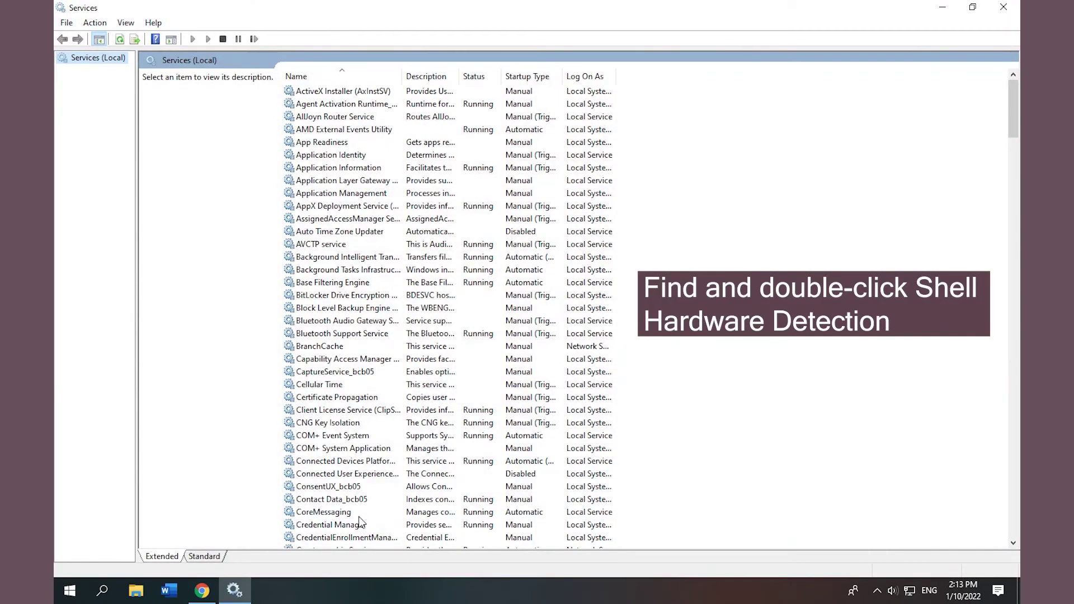
{"action": "scroll", "coordinate": [391, 415], "scroll_direction": "down", "scroll_amount": 5}
{"action": "left_click_drag", "start_coordinate": [1013, 150], "coordinate": [995, 403]}
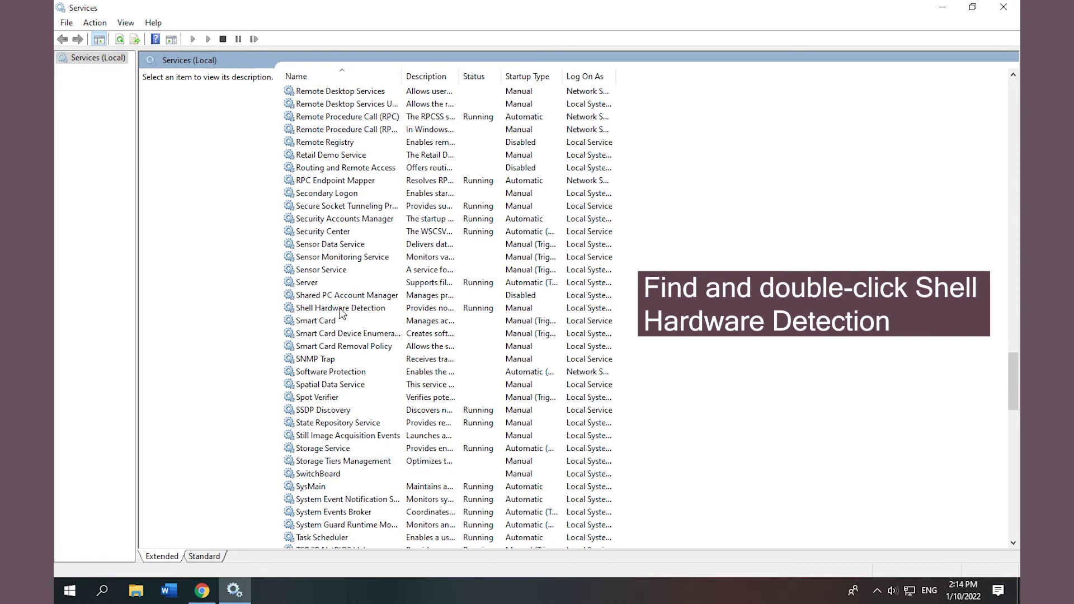
Set Shell Hardware Detection's startup type to Automatic, apply, and close Services
{"action": "double_click", "coordinate": [341, 308]}
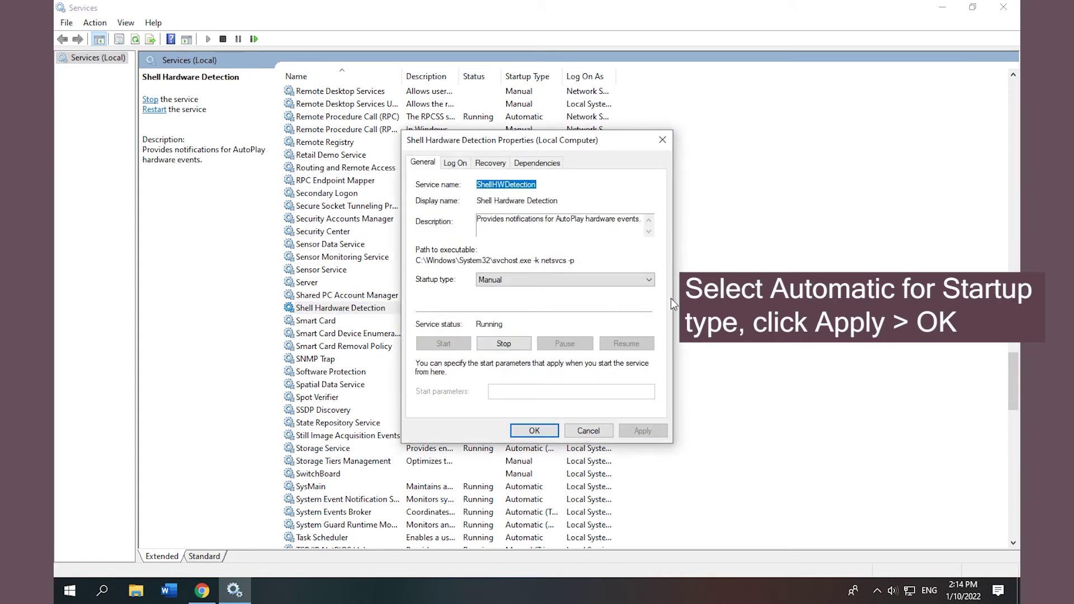
{"action": "left_click", "coordinate": [651, 283]}
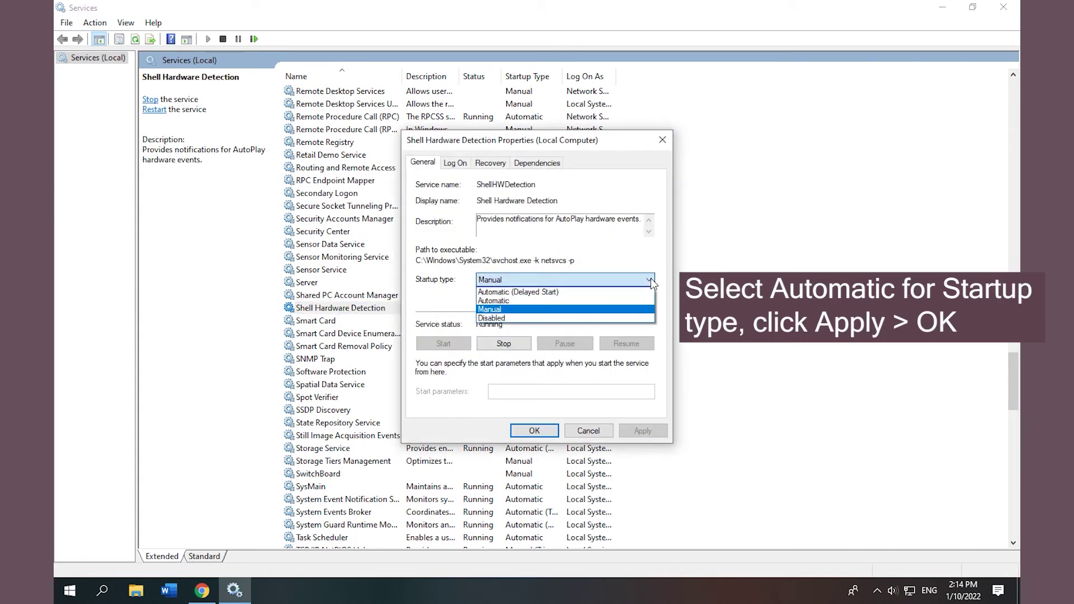
{"action": "left_click", "coordinate": [502, 301]}
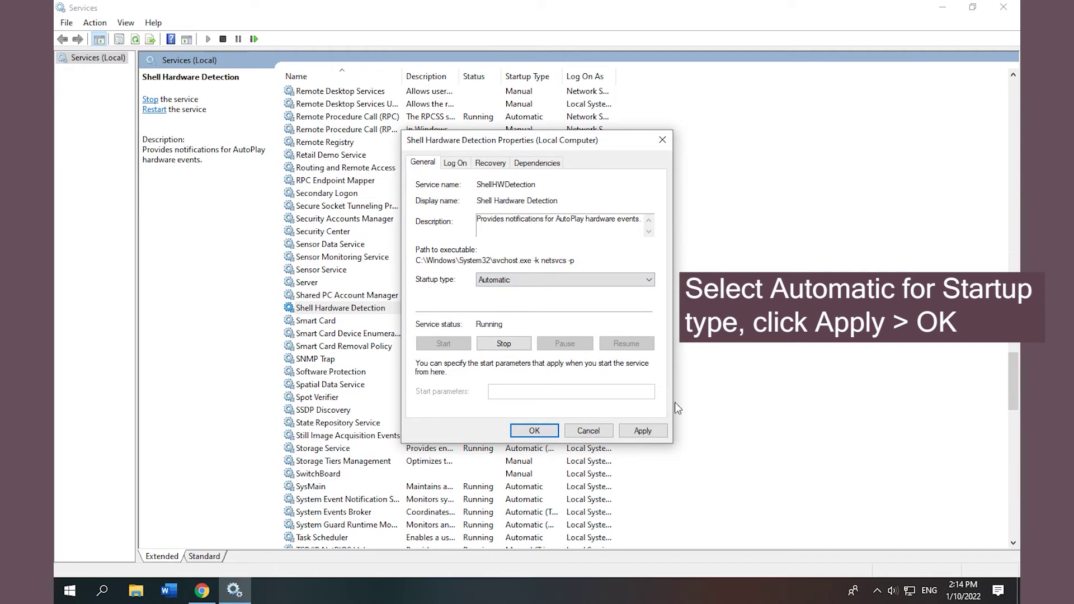
{"action": "left_click", "coordinate": [647, 430]}
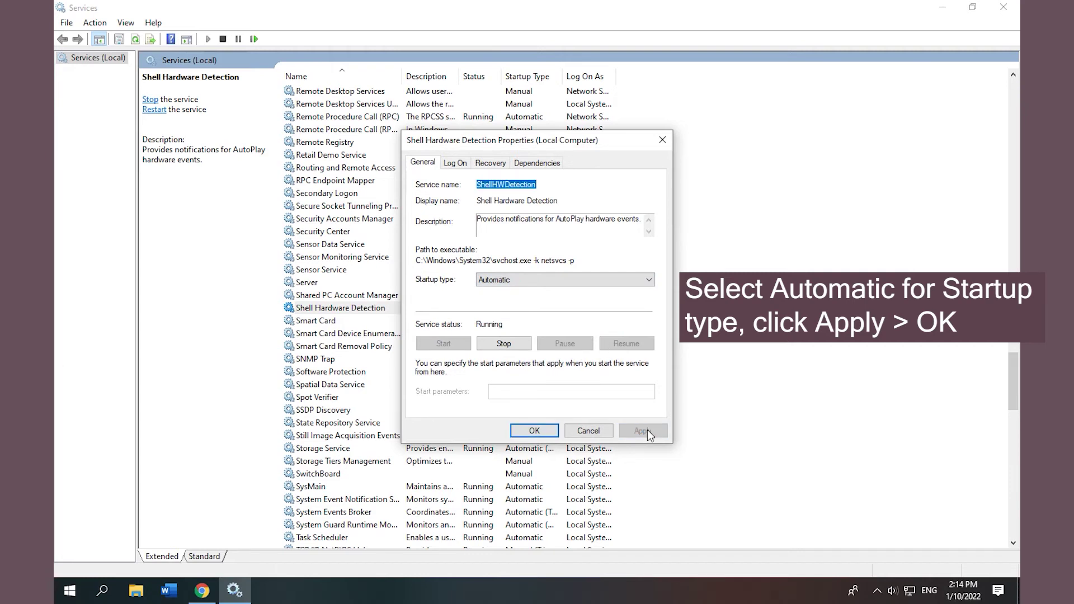
{"action": "left_click", "coordinate": [534, 430]}
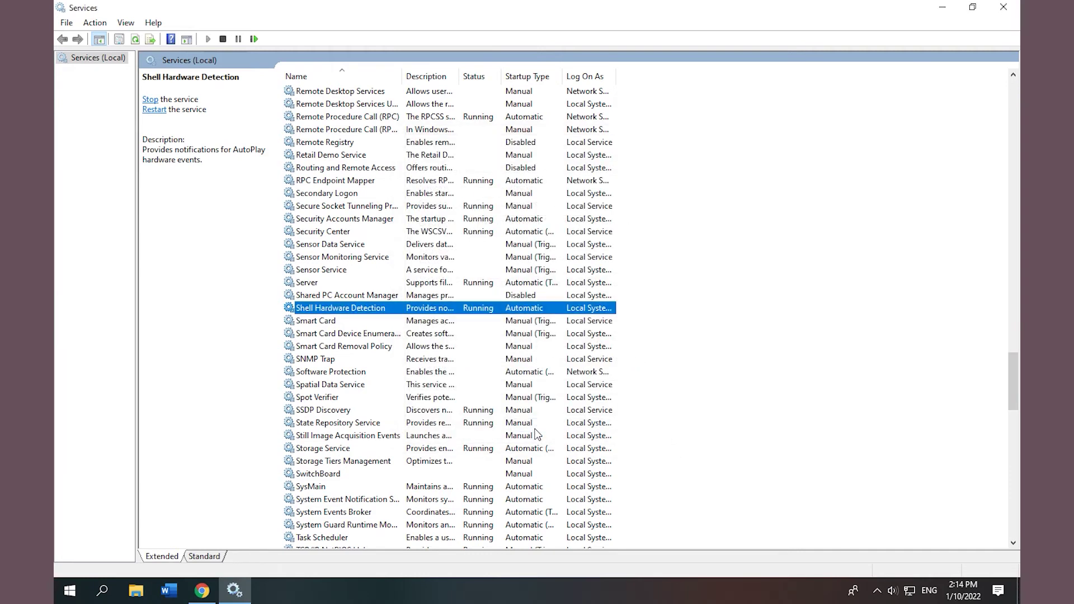
{"action": "left_click", "coordinate": [1010, 7]}
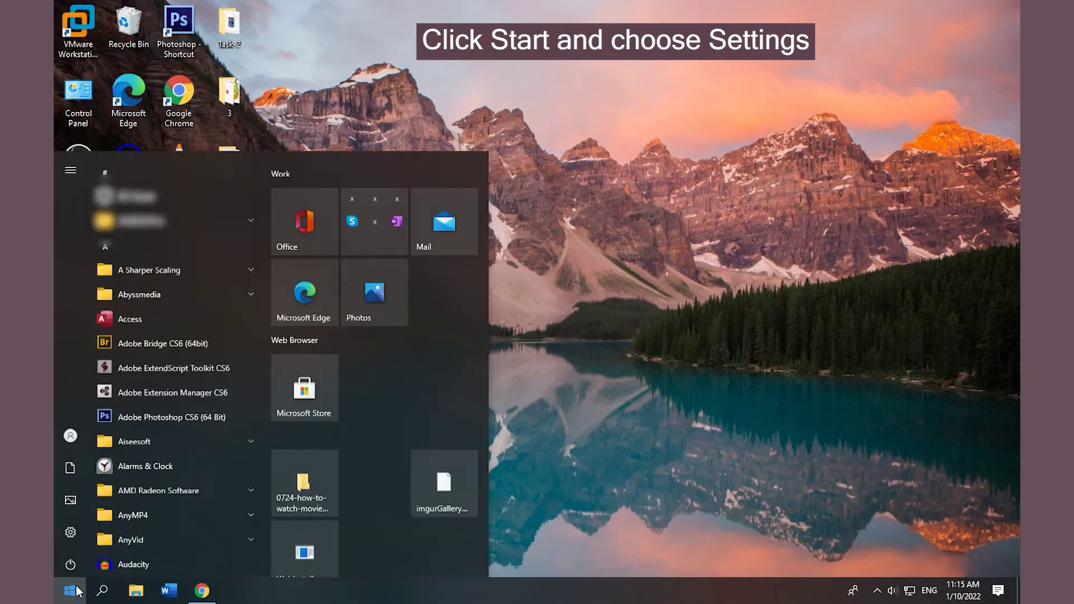
Go to System > Notifications & actions in Windows Settings
{"action": "left_click", "coordinate": [71, 530]}
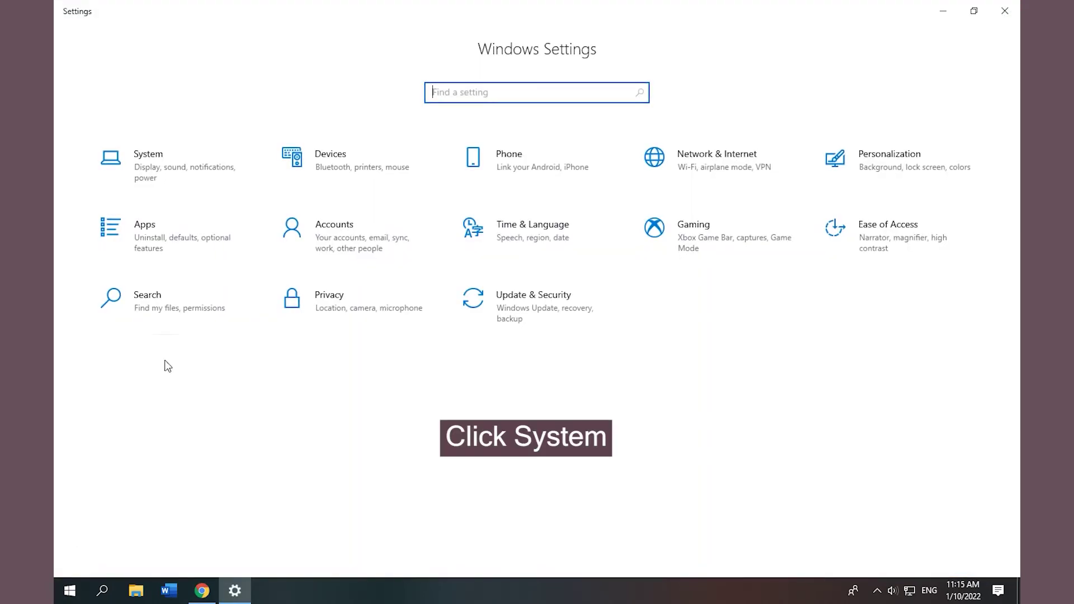
{"action": "left_click", "coordinate": [157, 158]}
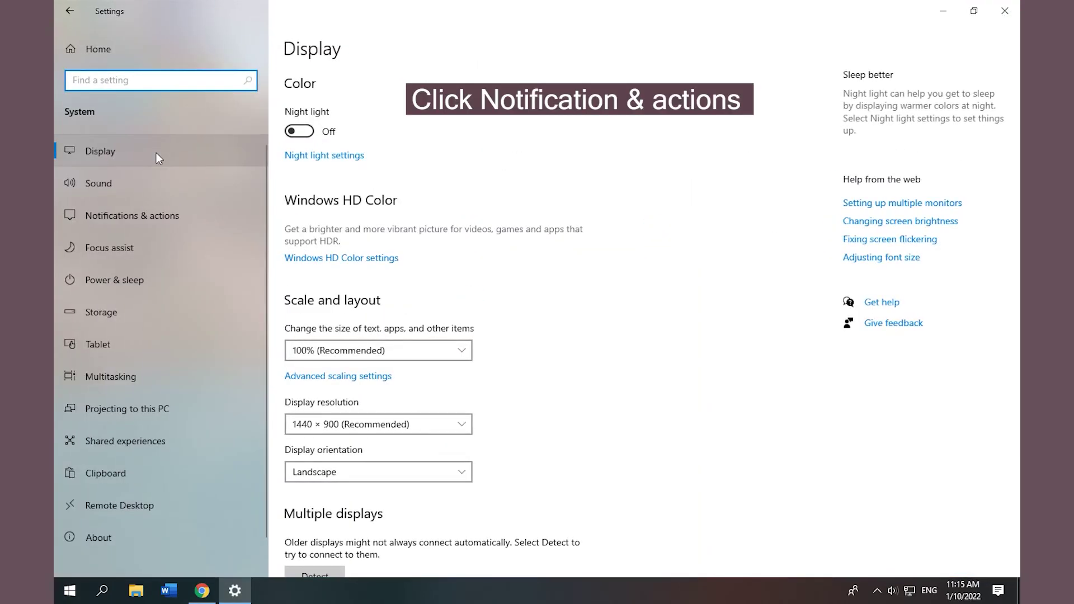
{"action": "left_click", "coordinate": [144, 219]}
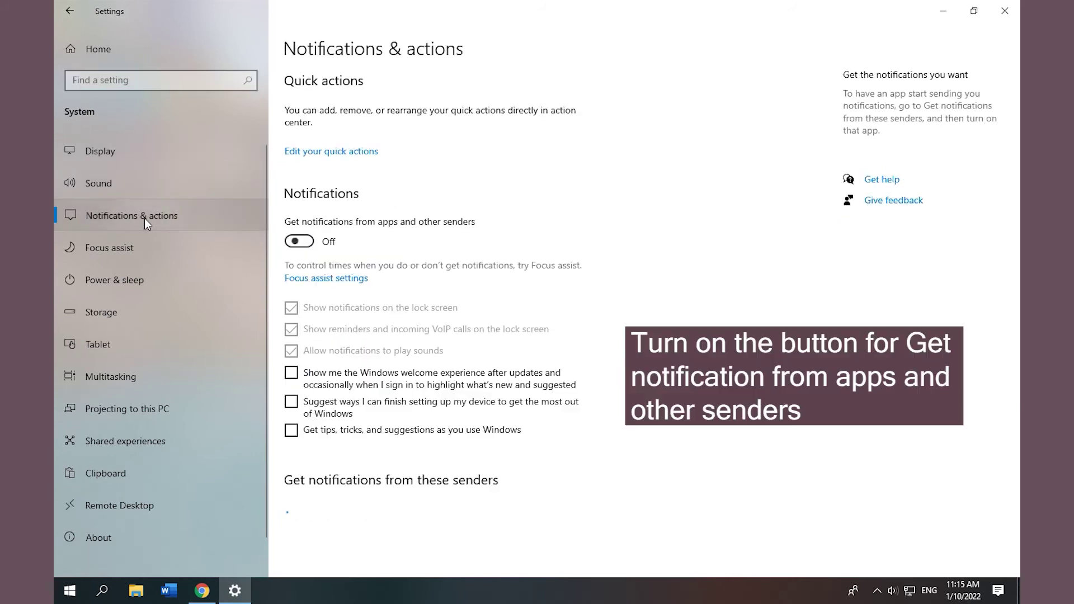
Turn on notifications from apps and AutoPlay notifications, then close Settings
{"action": "left_click", "coordinate": [302, 241]}
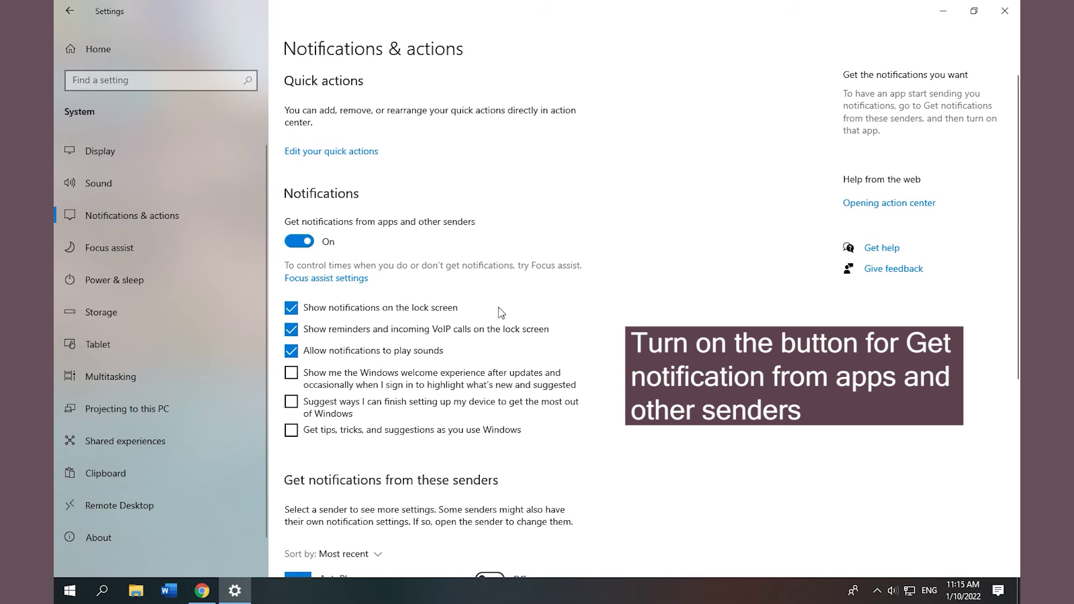
{"action": "scroll", "coordinate": [500, 312], "scroll_direction": "down", "scroll_amount": 5}
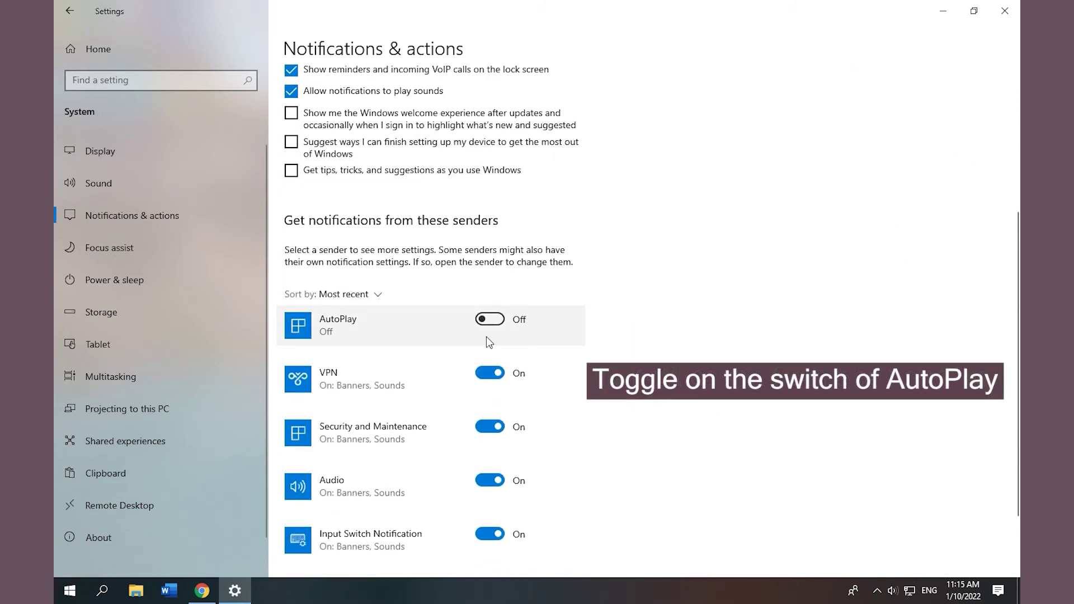
{"action": "left_click", "coordinate": [493, 323]}
{"action": "left_click", "coordinate": [1013, 8]}
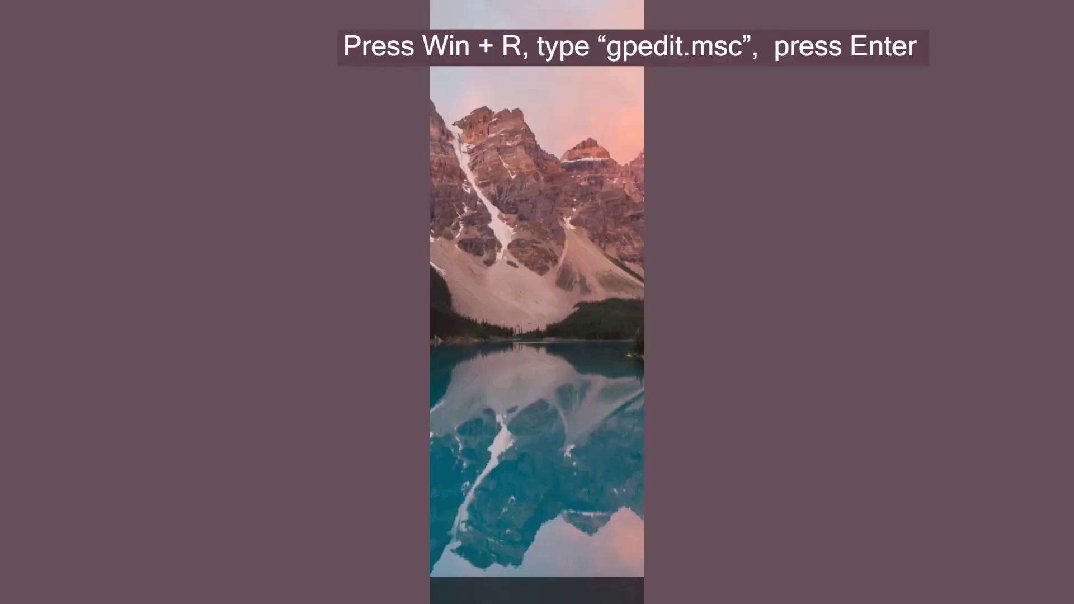
Launch gpedit.msc from Run and maximize the Local Group Policy Editor
{"action": "key", "text": "super+r"}
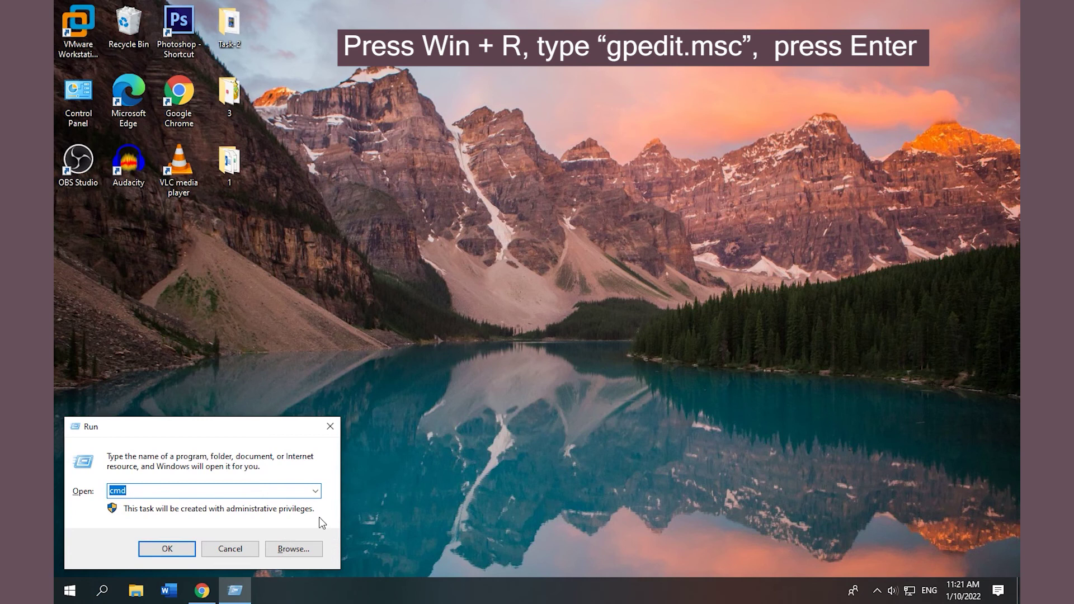
{"action": "type", "text": "gpedit"}
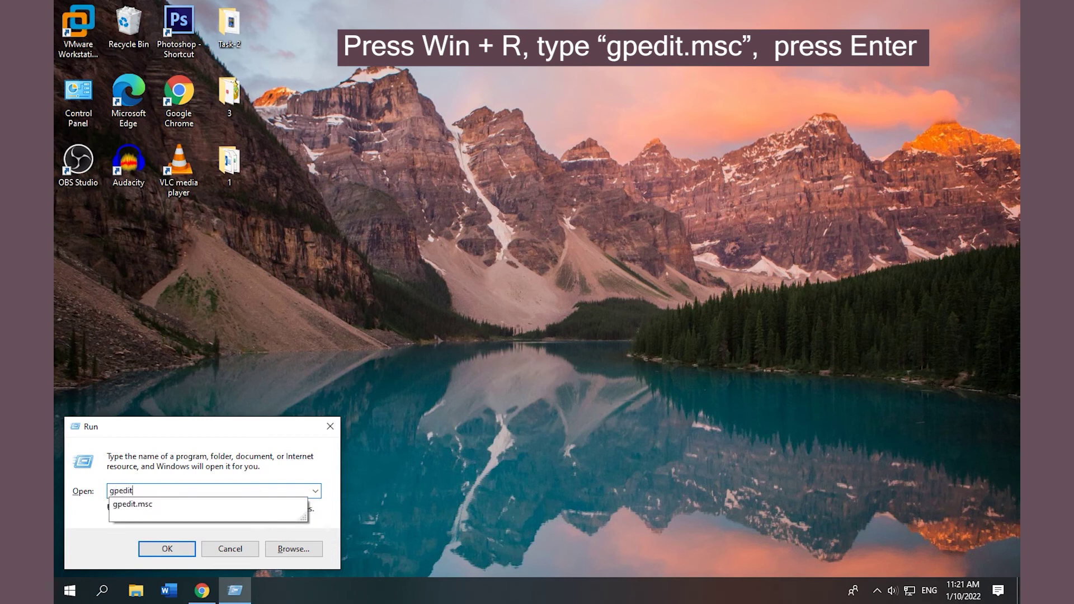
{"action": "type", "text": ".msc"}
{"action": "key", "text": "Return"}
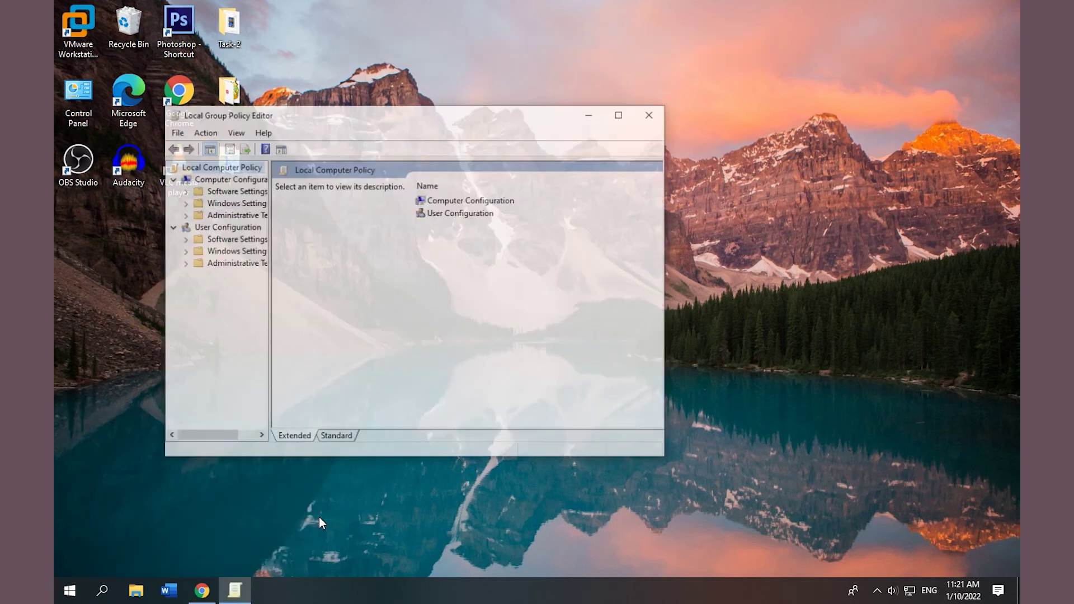
{"action": "left_click", "coordinate": [621, 113]}
{"action": "left_click_drag", "start_coordinate": [86, 556], "coordinate": [105, 555]}
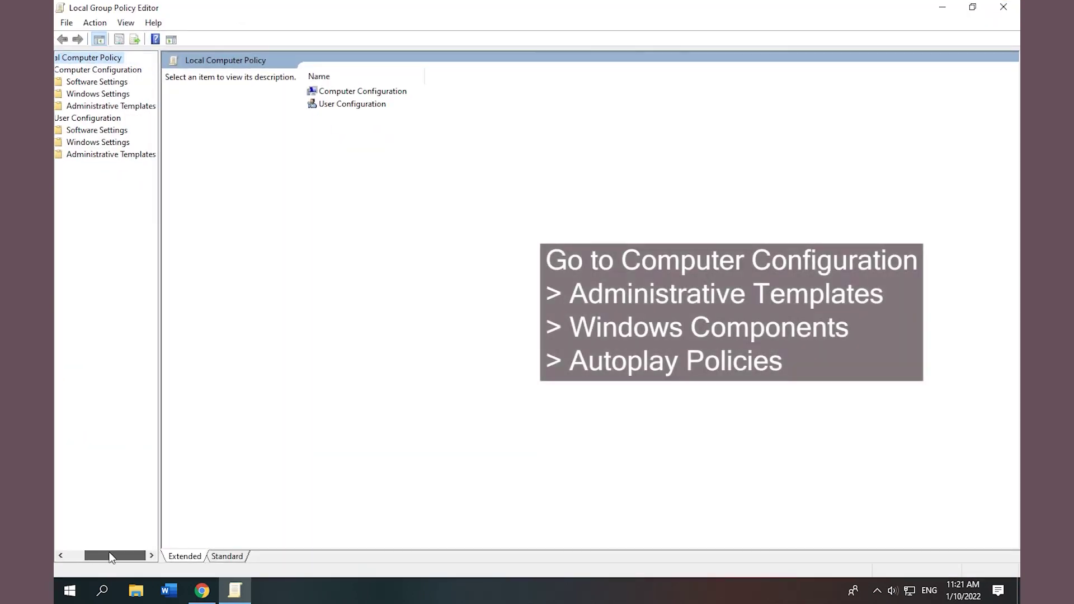
Expand Administrative Templates > Windows Components and select the AutoPlay Policies folder
{"action": "double_click", "coordinate": [107, 156]}
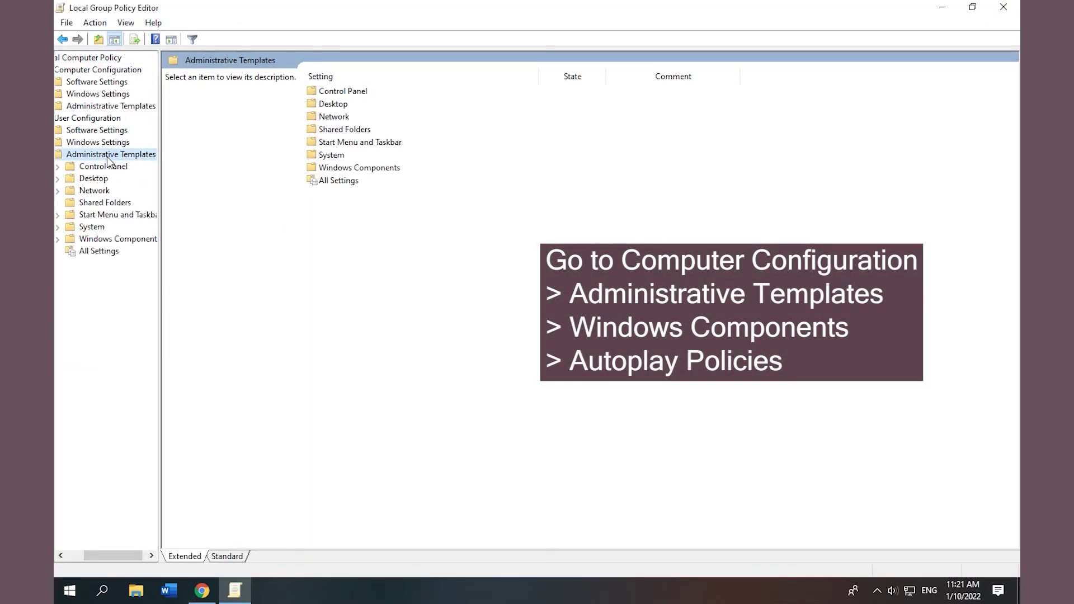
{"action": "double_click", "coordinate": [141, 239]}
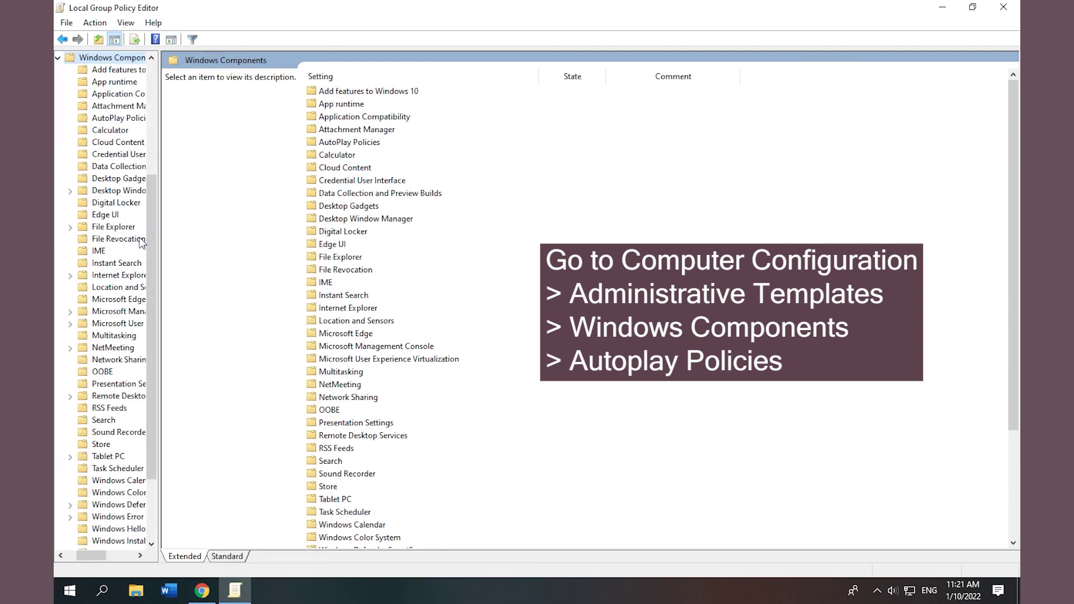
{"action": "left_click", "coordinate": [140, 555]}
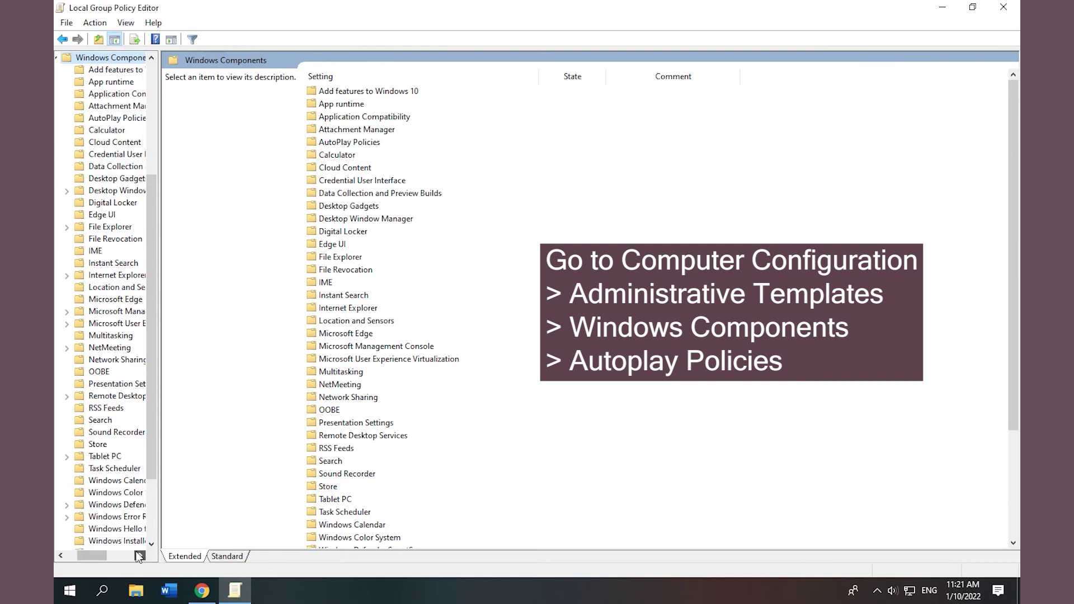
{"action": "left_click", "coordinate": [139, 556]}
{"action": "left_click", "coordinate": [140, 555]}
{"action": "left_click", "coordinate": [139, 555]}
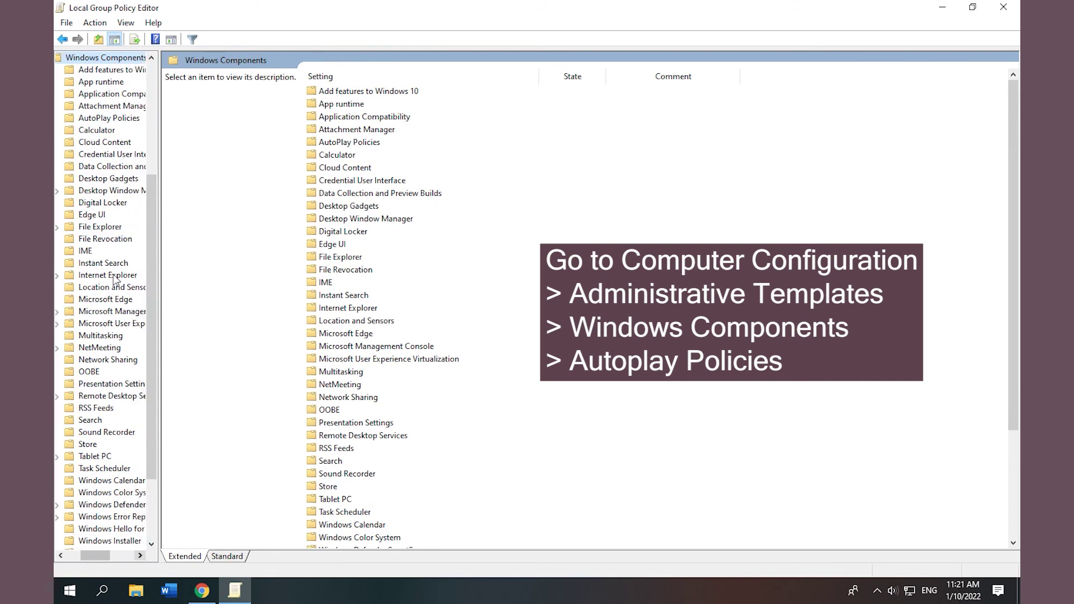
{"action": "left_click", "coordinate": [124, 118]}
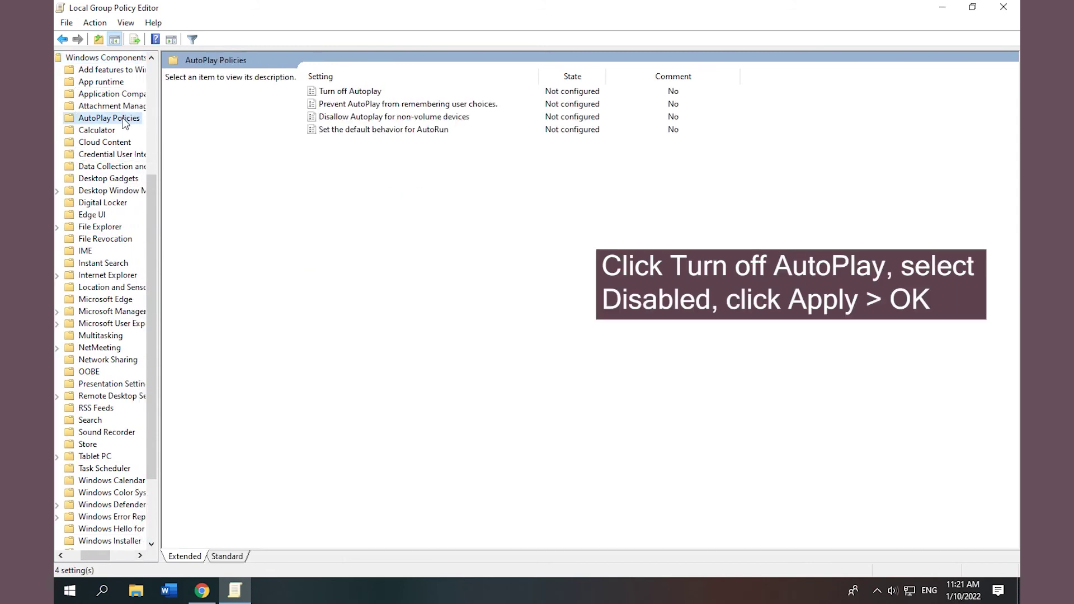
Change the Turn off Autoplay Group Policy setting from Not configured to Disabled and apply it
{"action": "left_click", "coordinate": [342, 92]}
{"action": "double_click", "coordinate": [342, 92]}
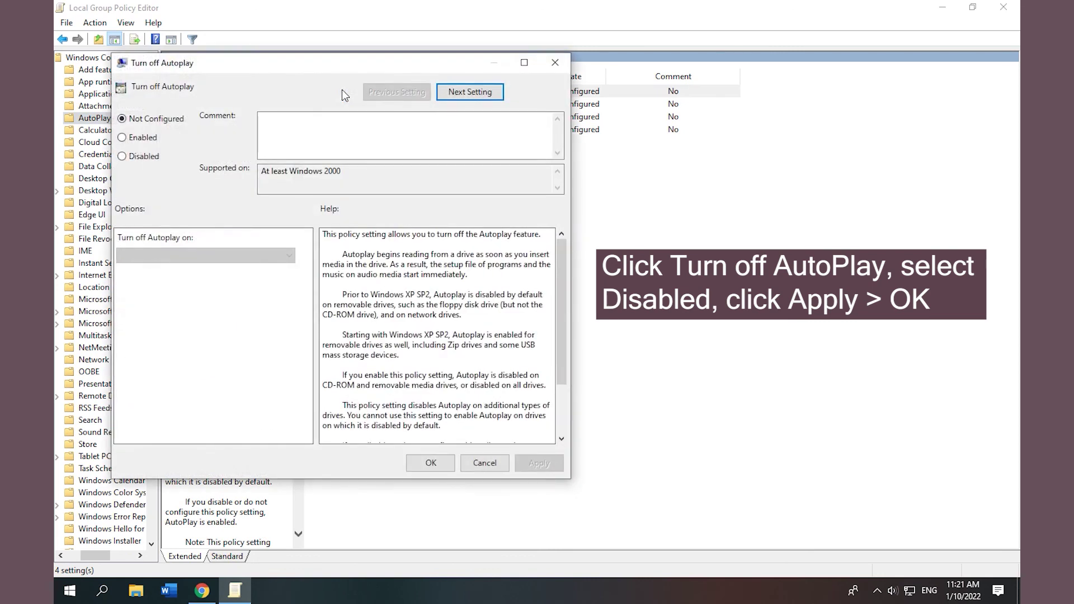
{"action": "left_click", "coordinate": [122, 157]}
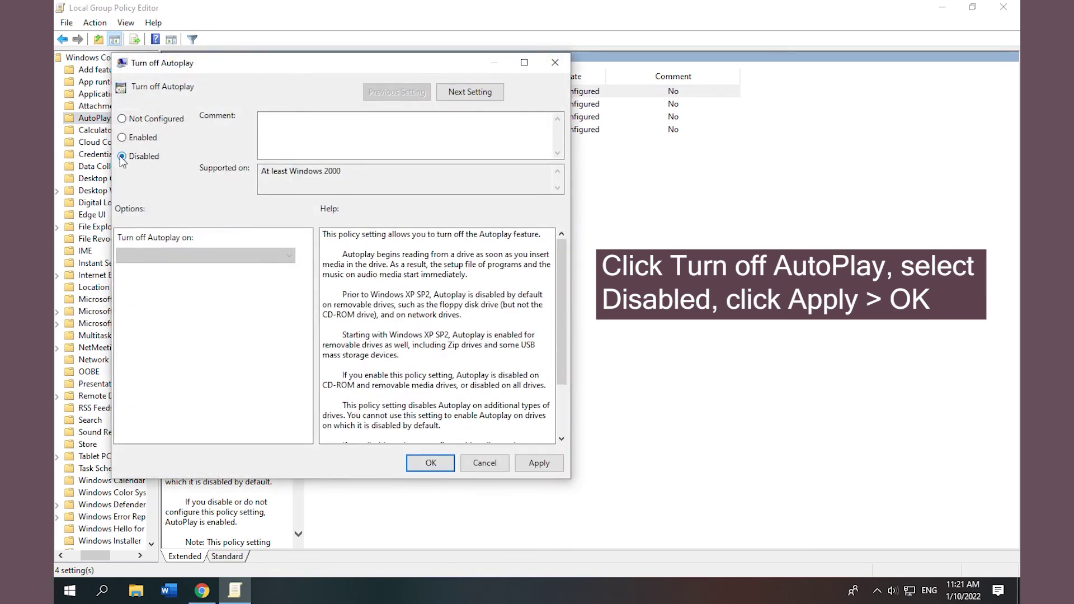
{"action": "left_click", "coordinate": [537, 464]}
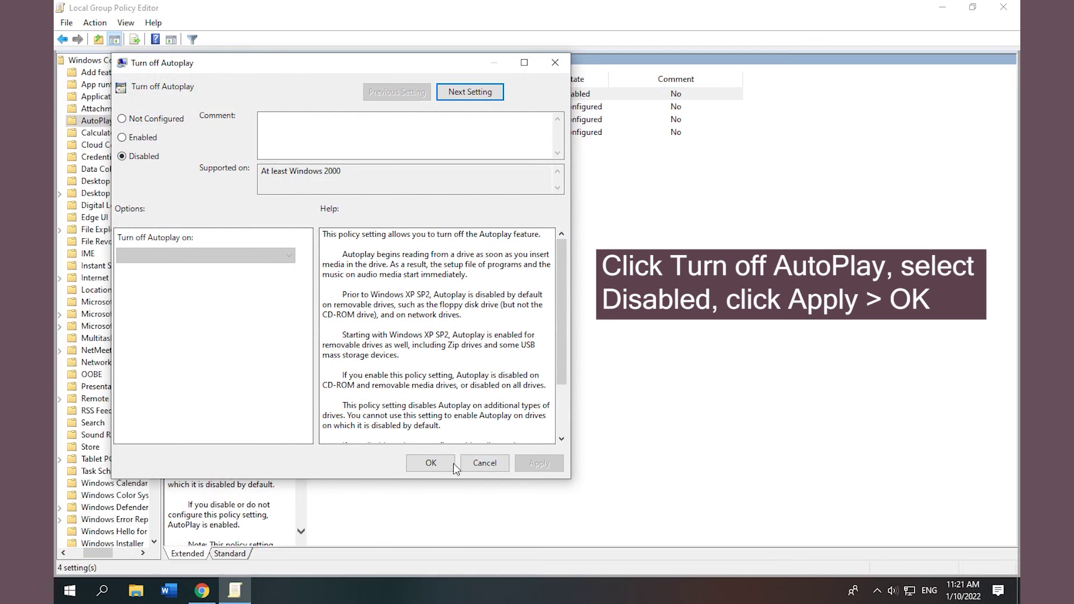
{"action": "left_click", "coordinate": [431, 464]}
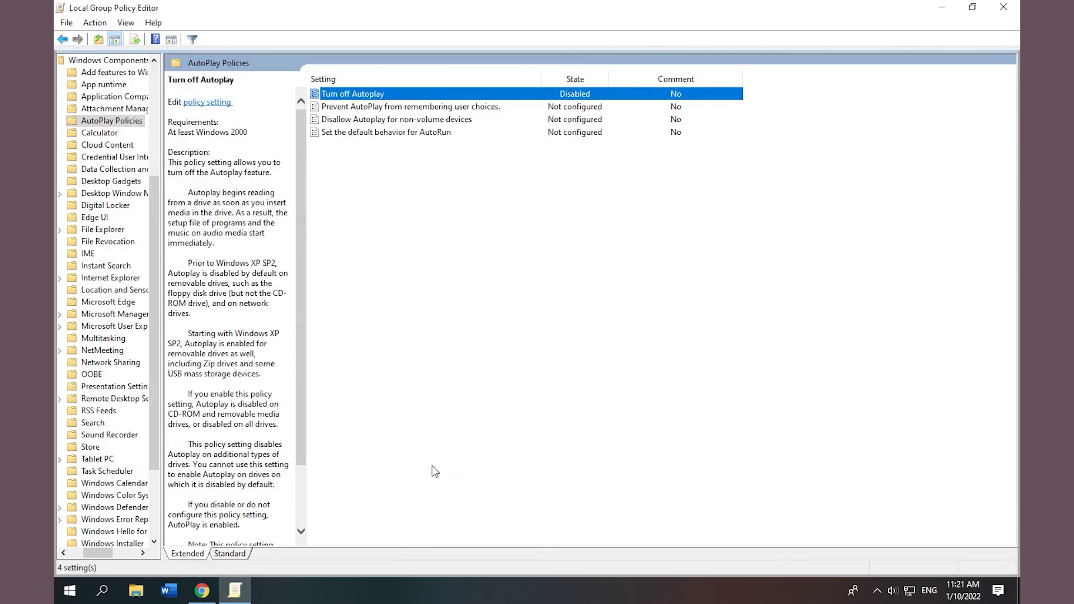
Exit the Local Group Policy Editor to return to the Windows 10 desktop
{"action": "left_click", "coordinate": [1004, 7]}
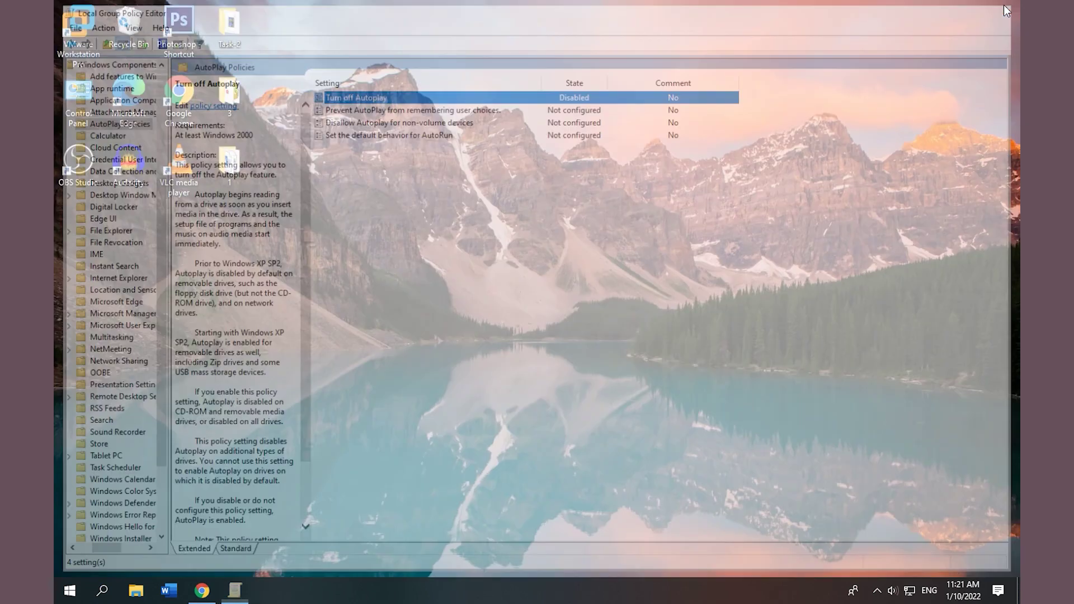